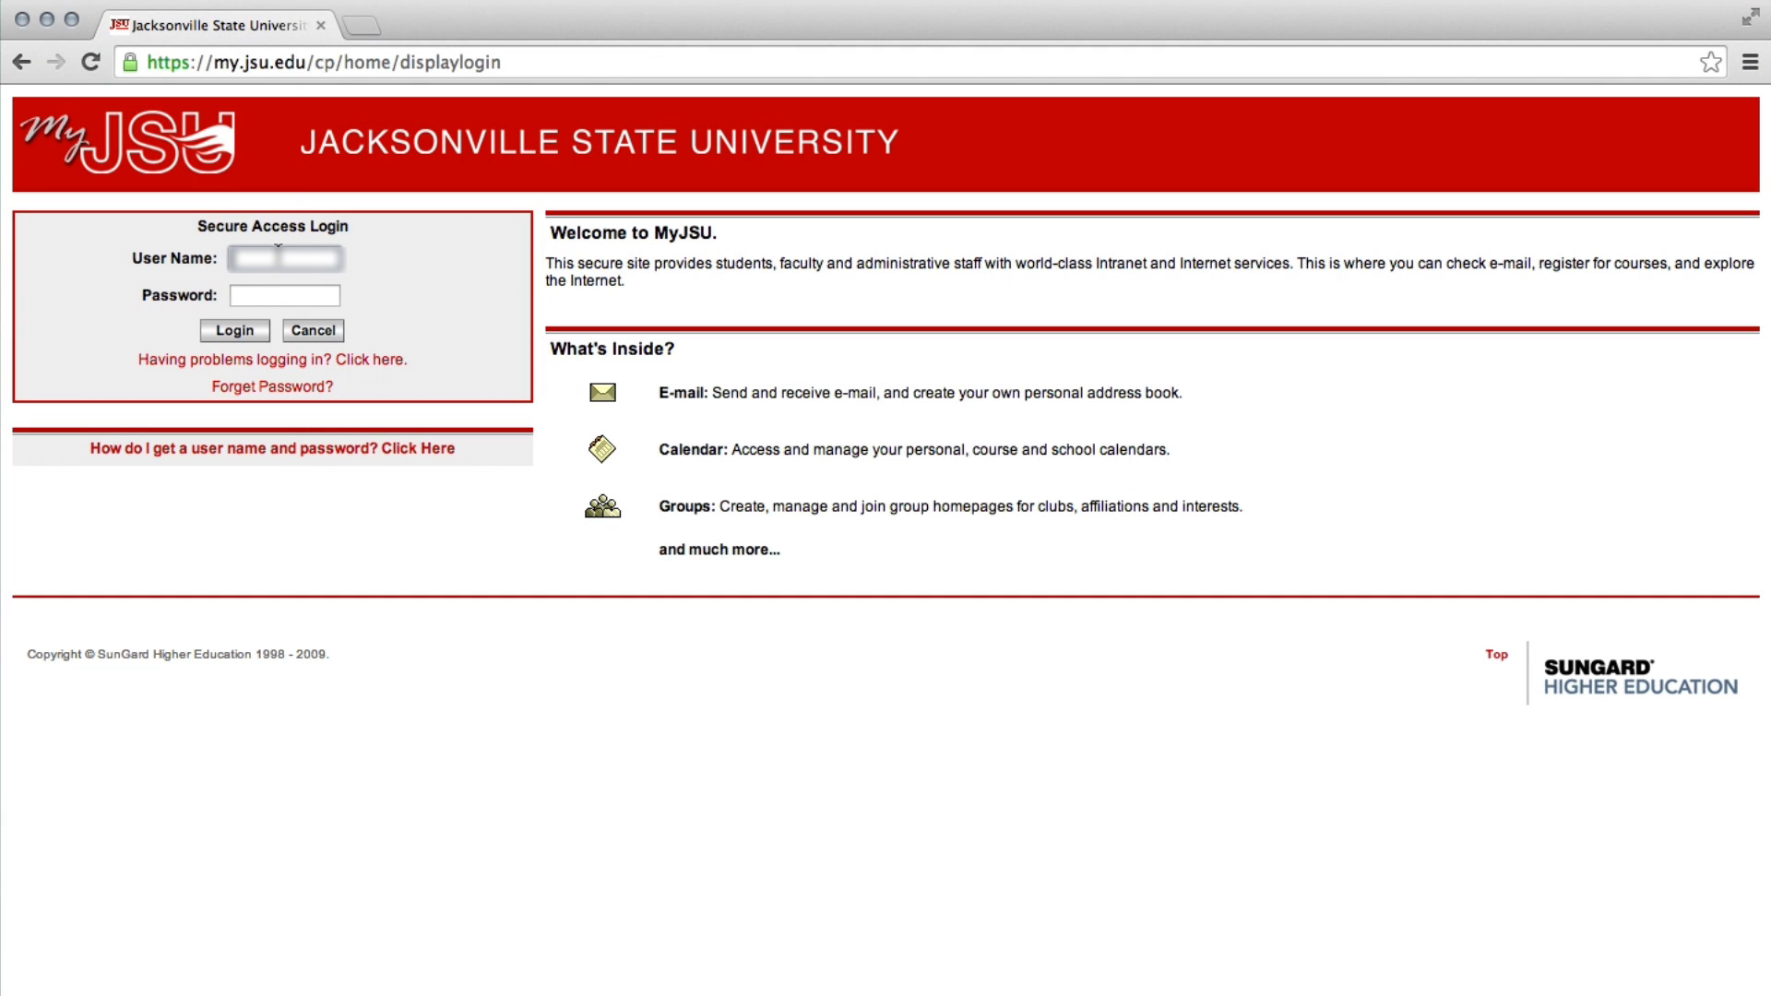
Log in to the MyJSU portal with the student's user name and password.
type("username")
key("Tab")
type("••••")
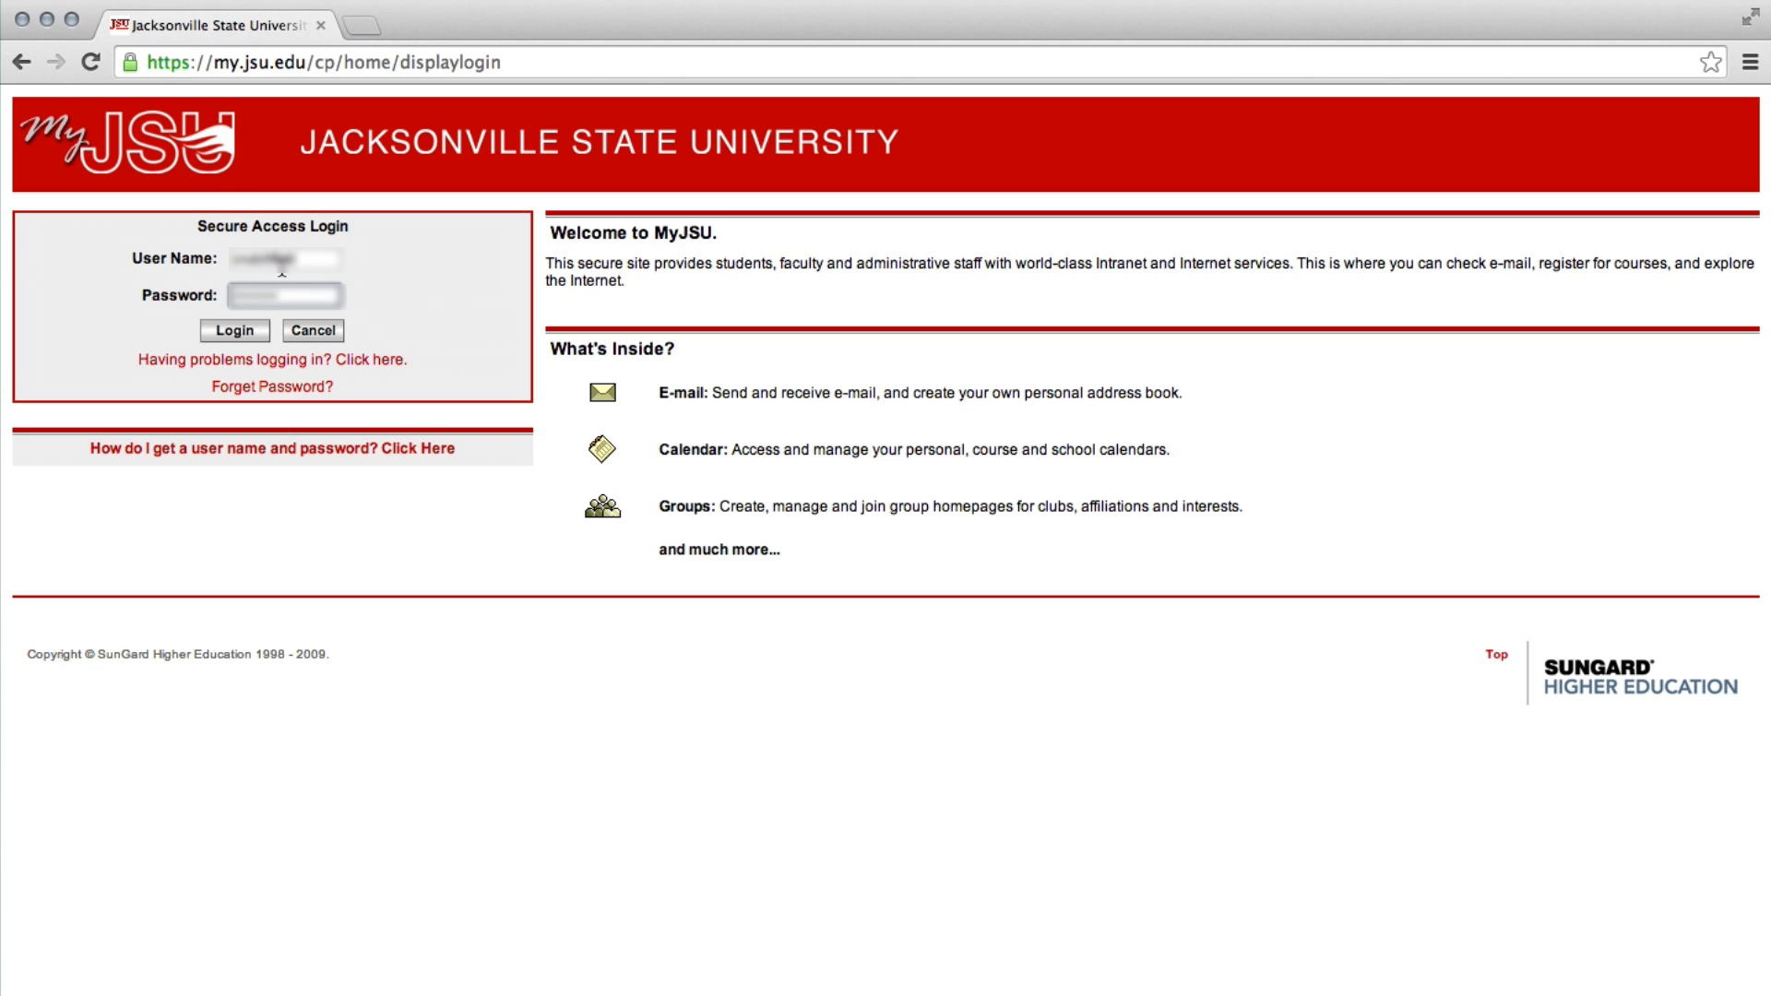
left_click(247, 336)
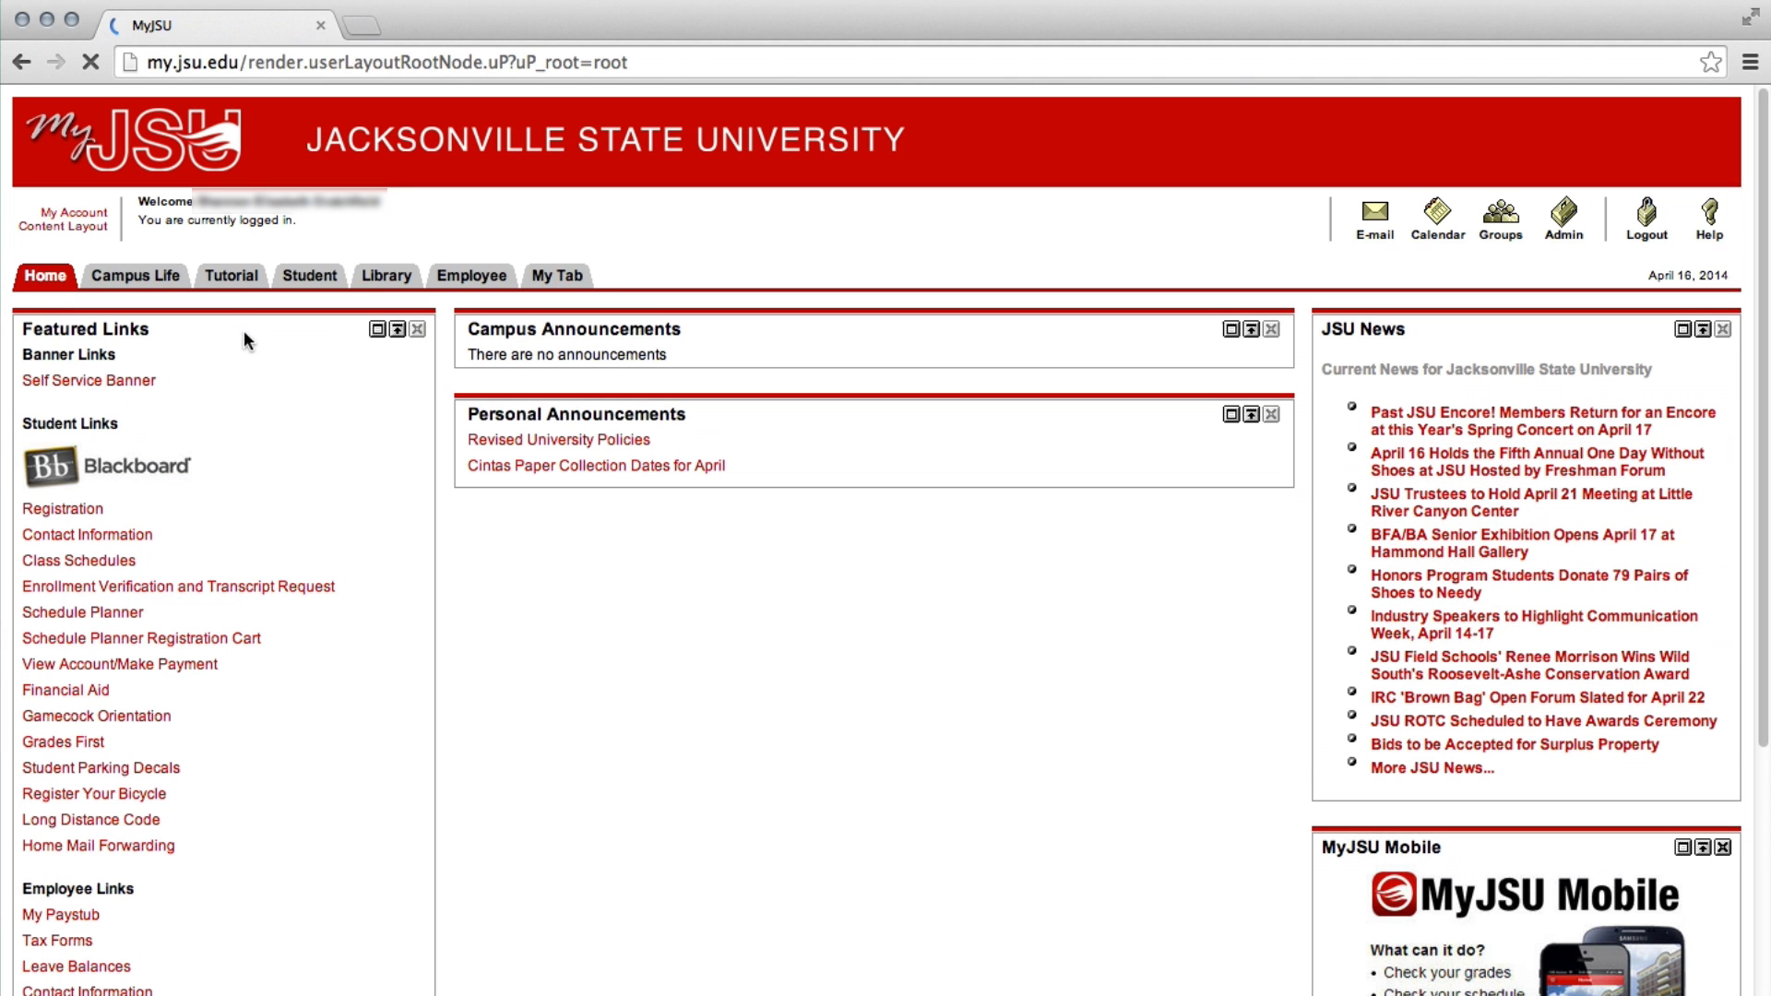
Launch Self Service Banner from Featured Links and switch to its Student tab.
left_click(103, 388)
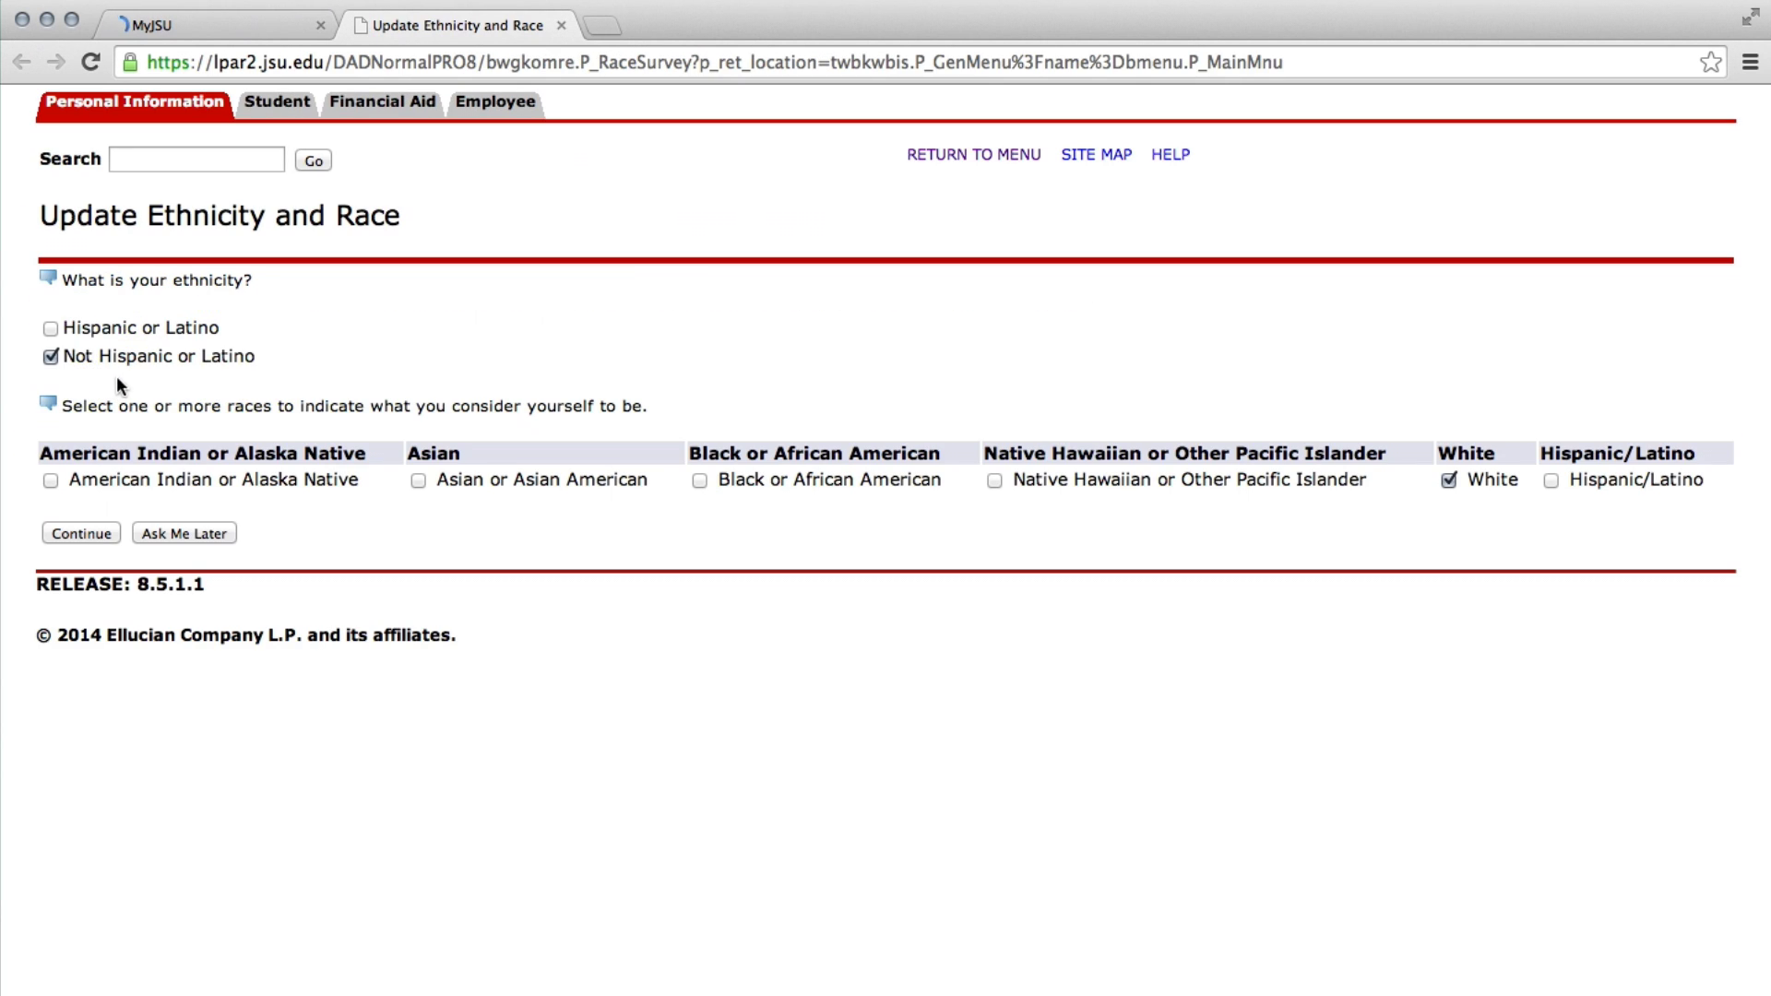
left_click(290, 110)
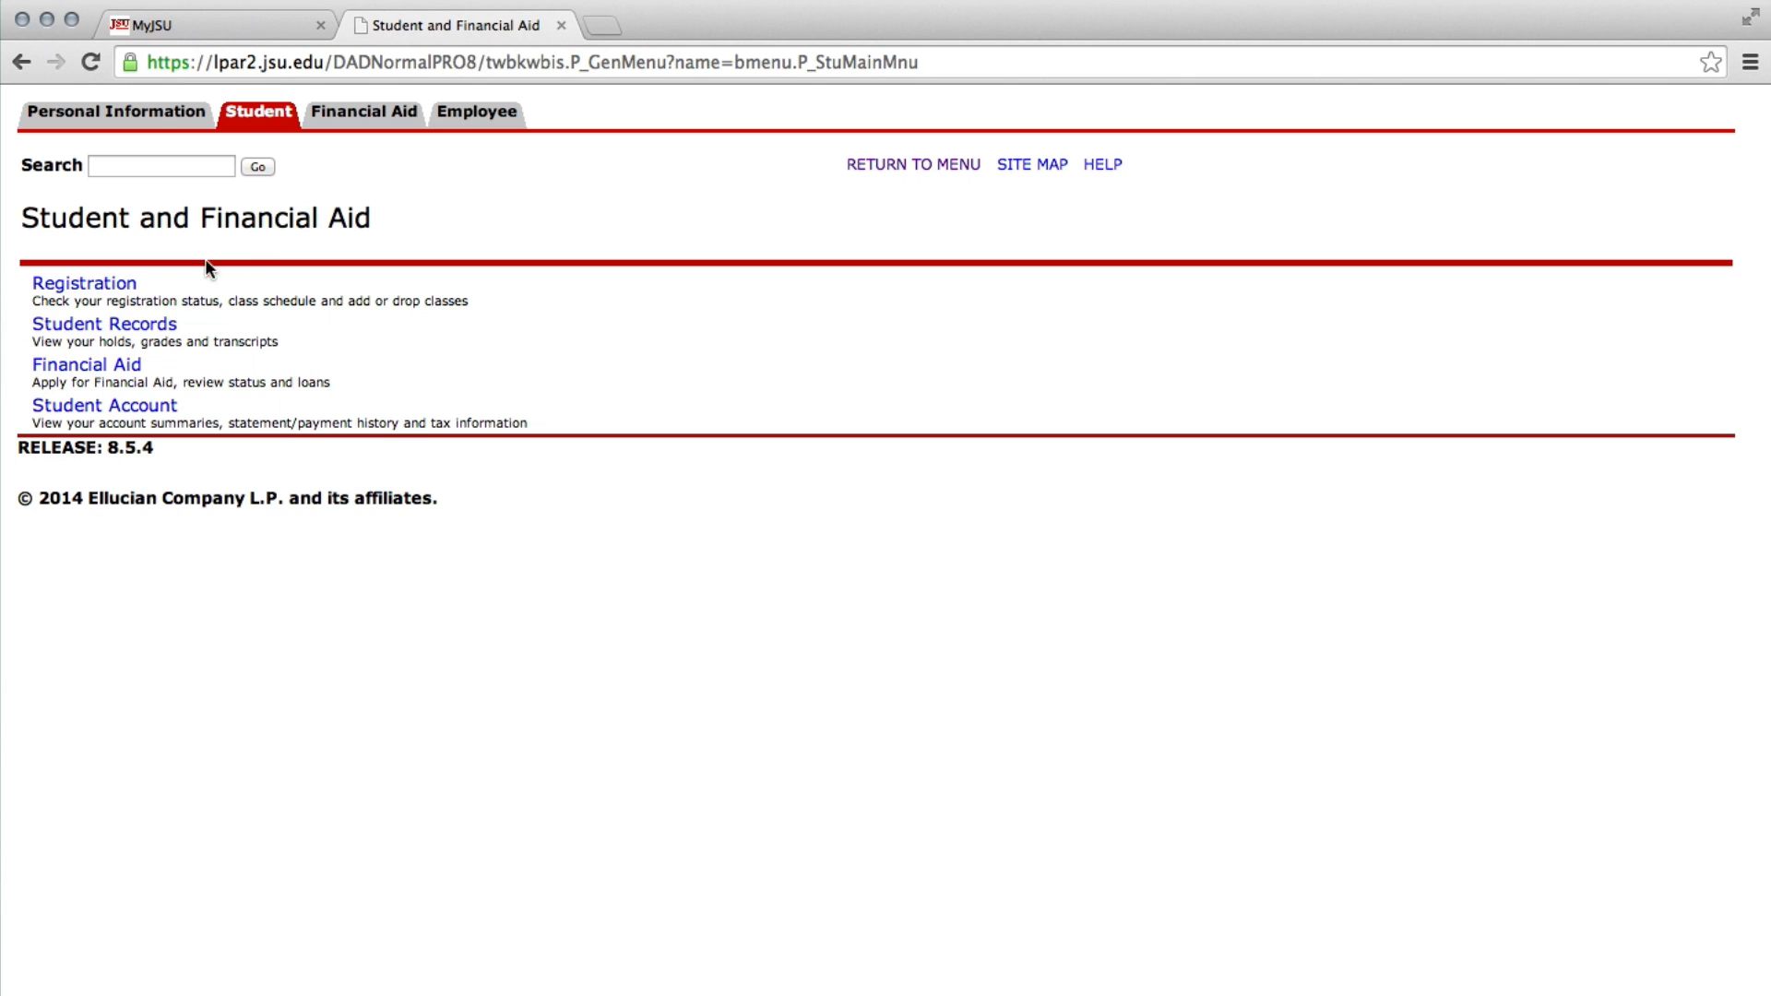
Submit Fall 2014 as the term under Student Records › Degree Evaluation.
left_click(130, 327)
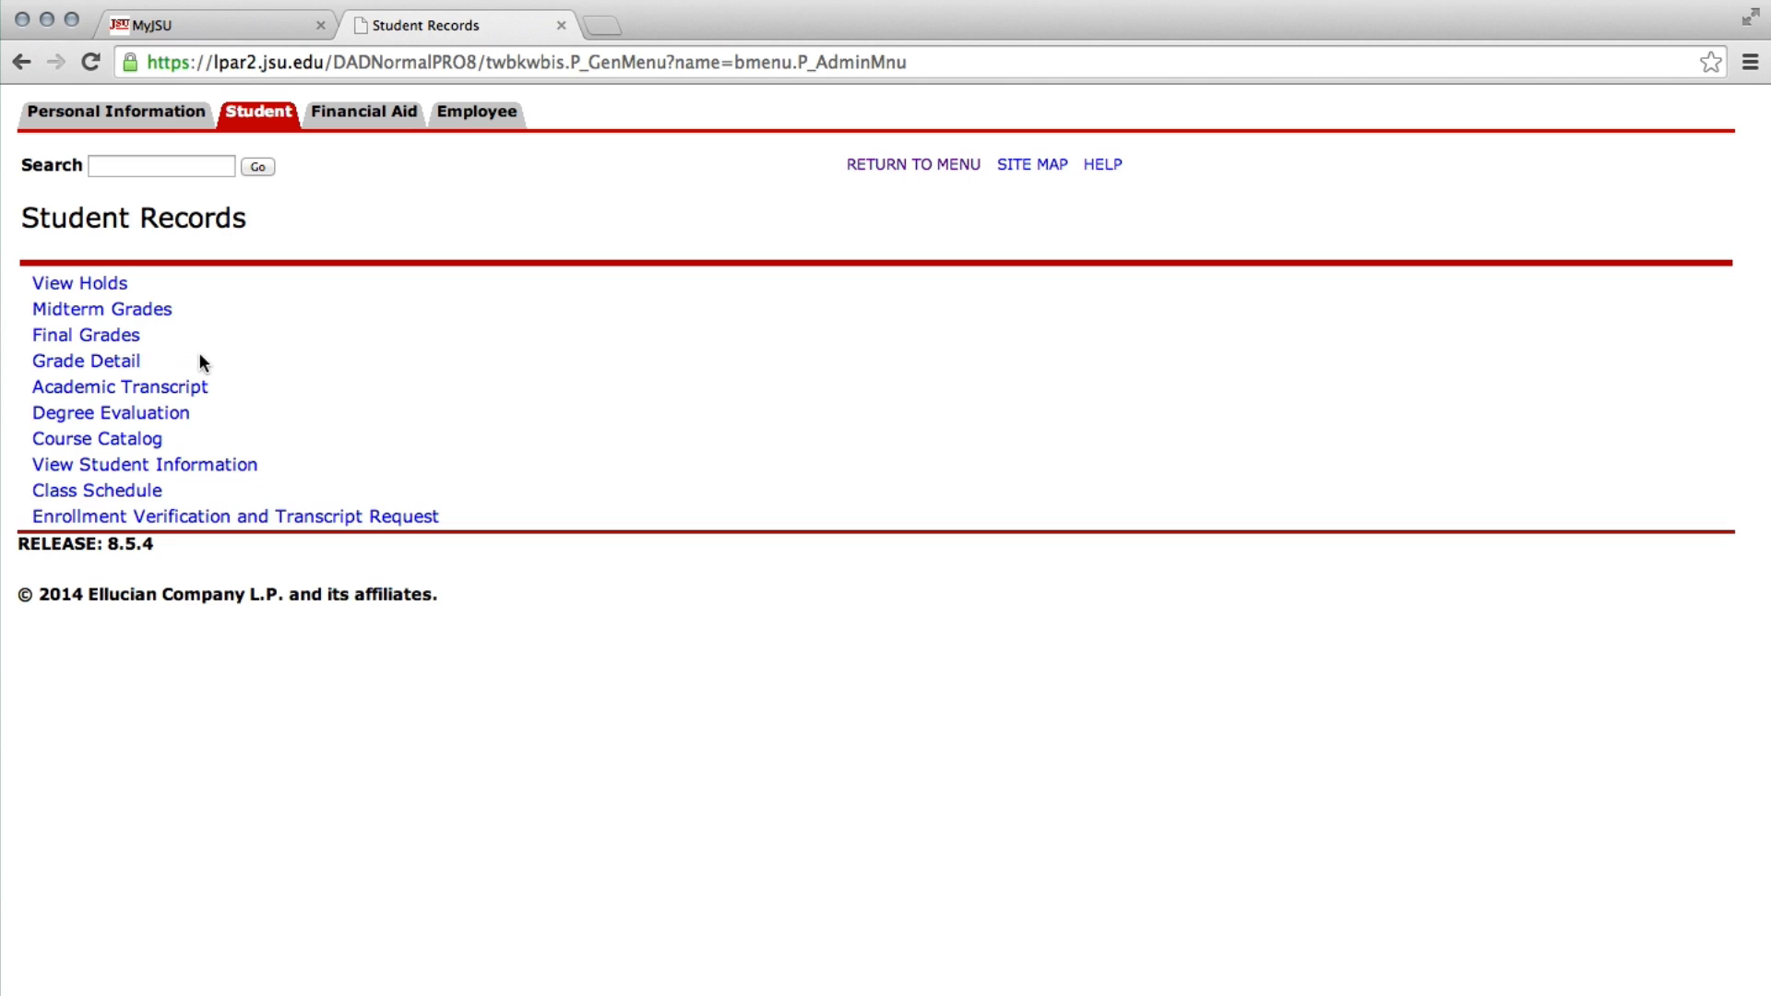
left_click(110, 414)
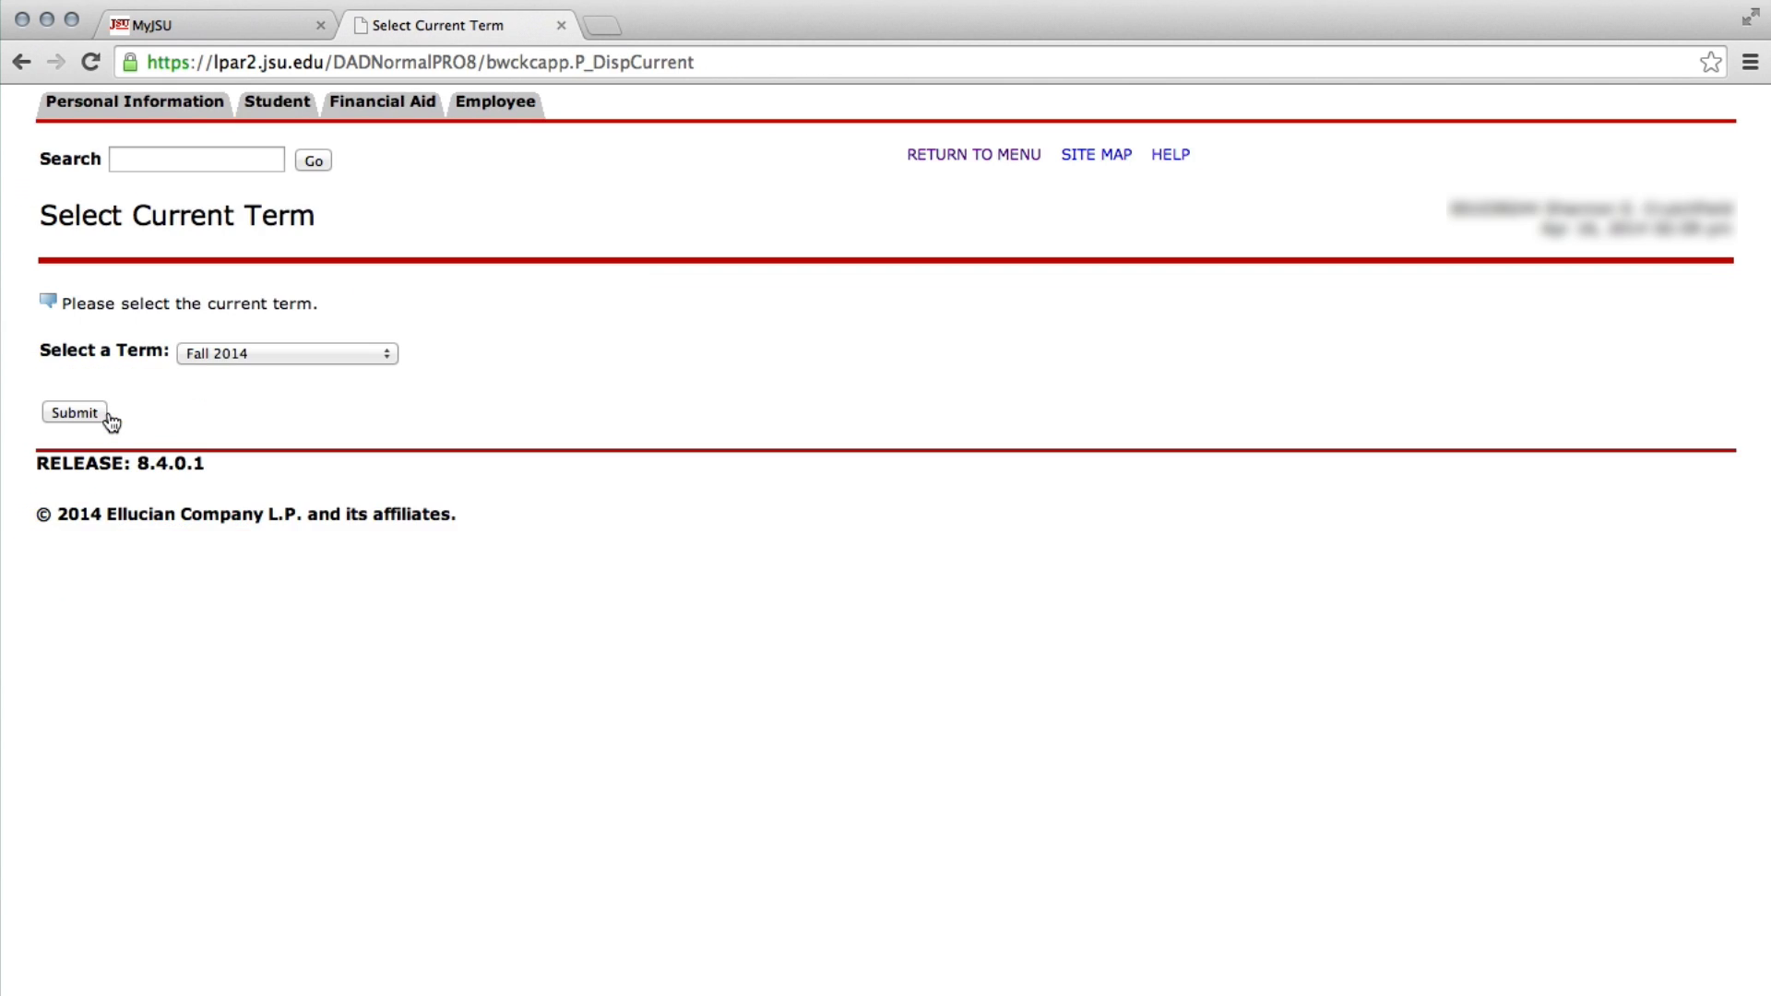
left_click(258, 355)
left_click(258, 355)
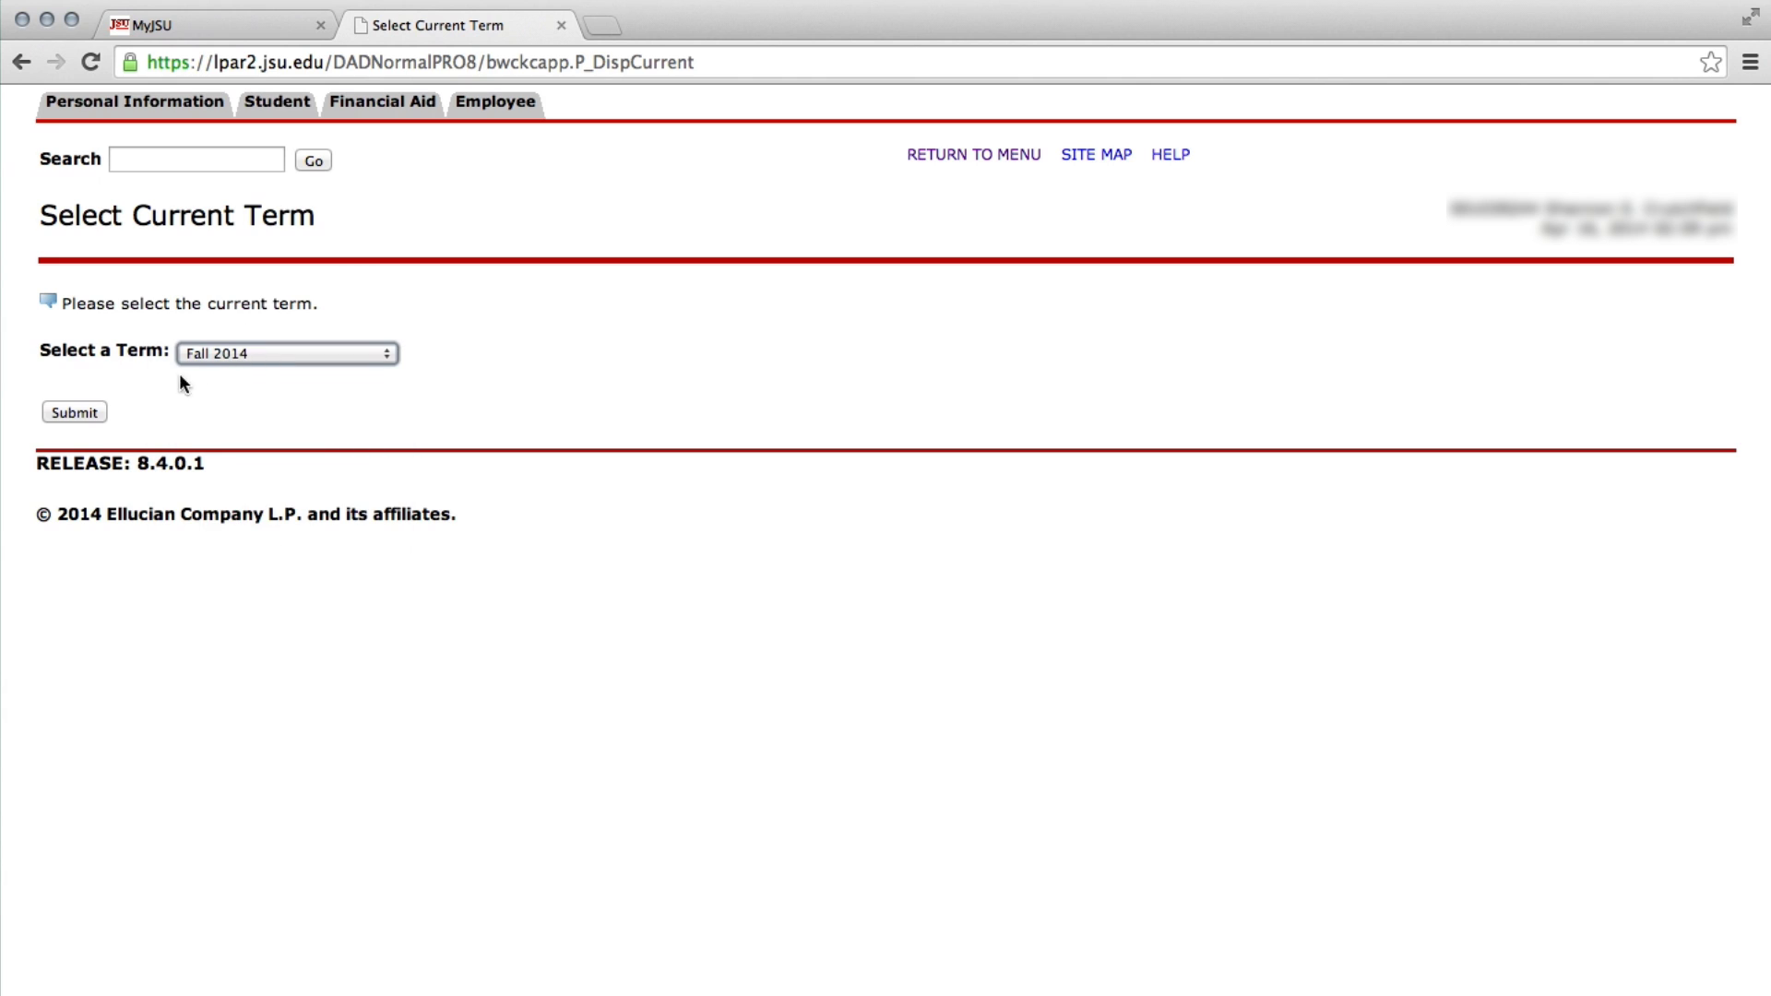
left_click(85, 411)
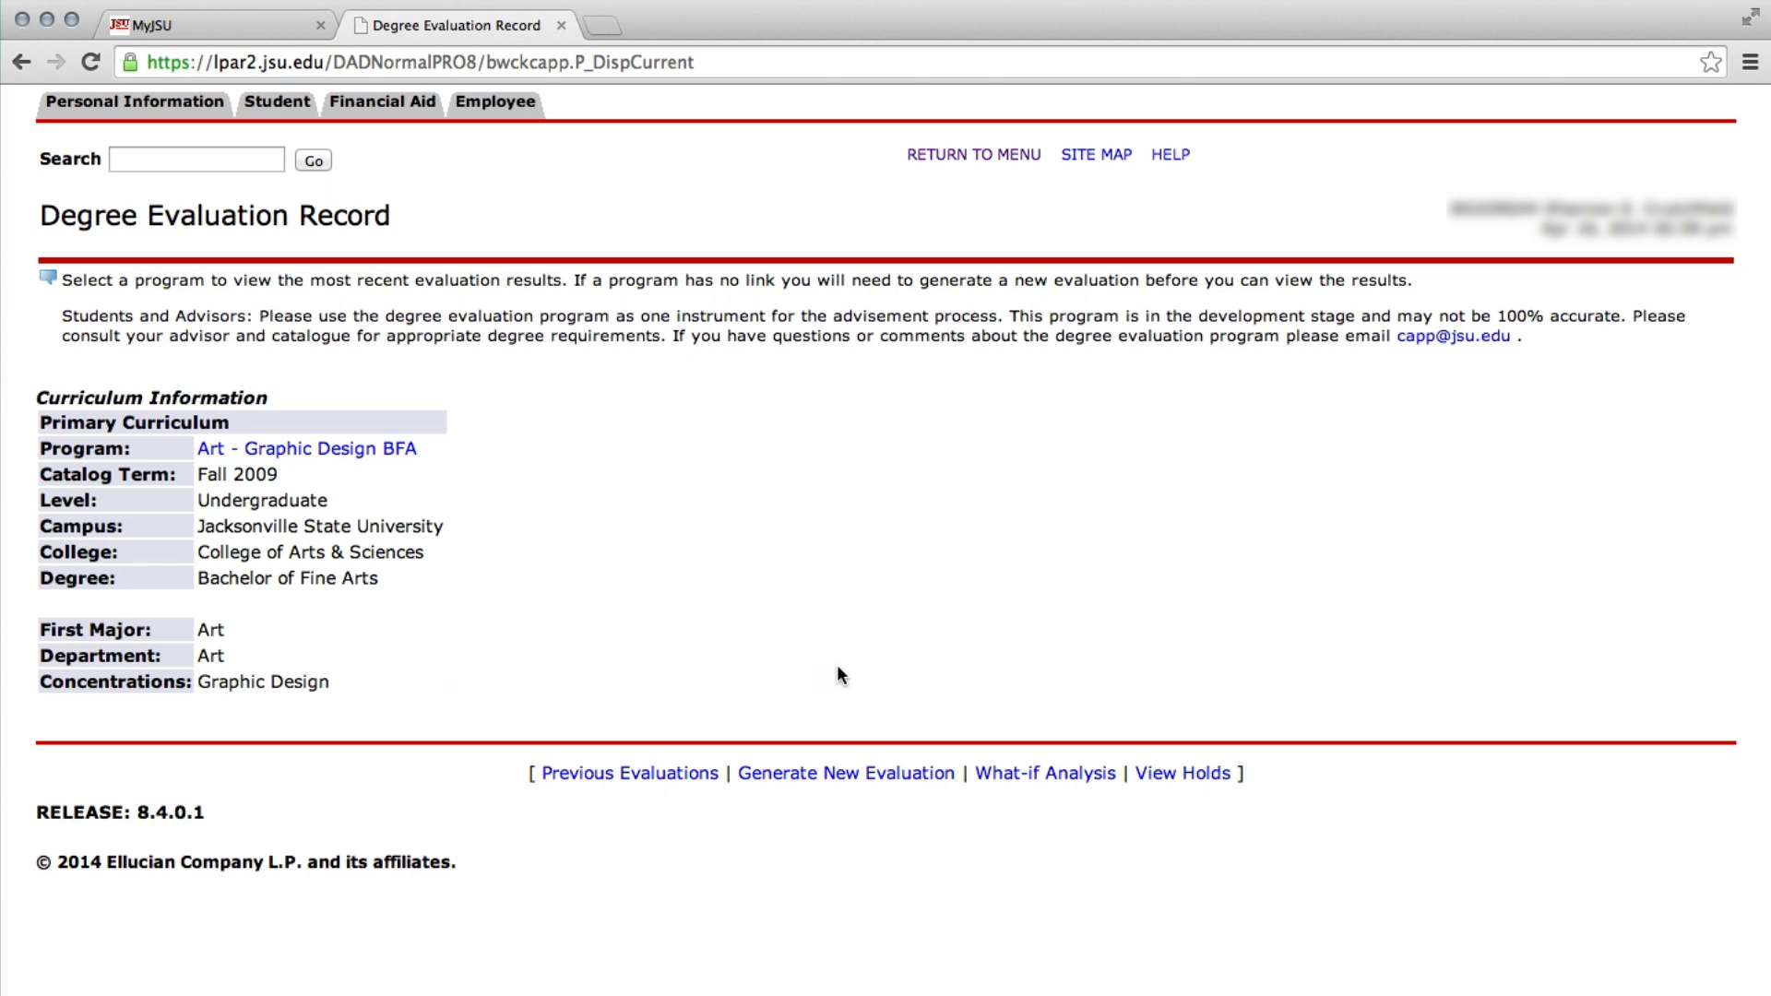
left_click(643, 775)
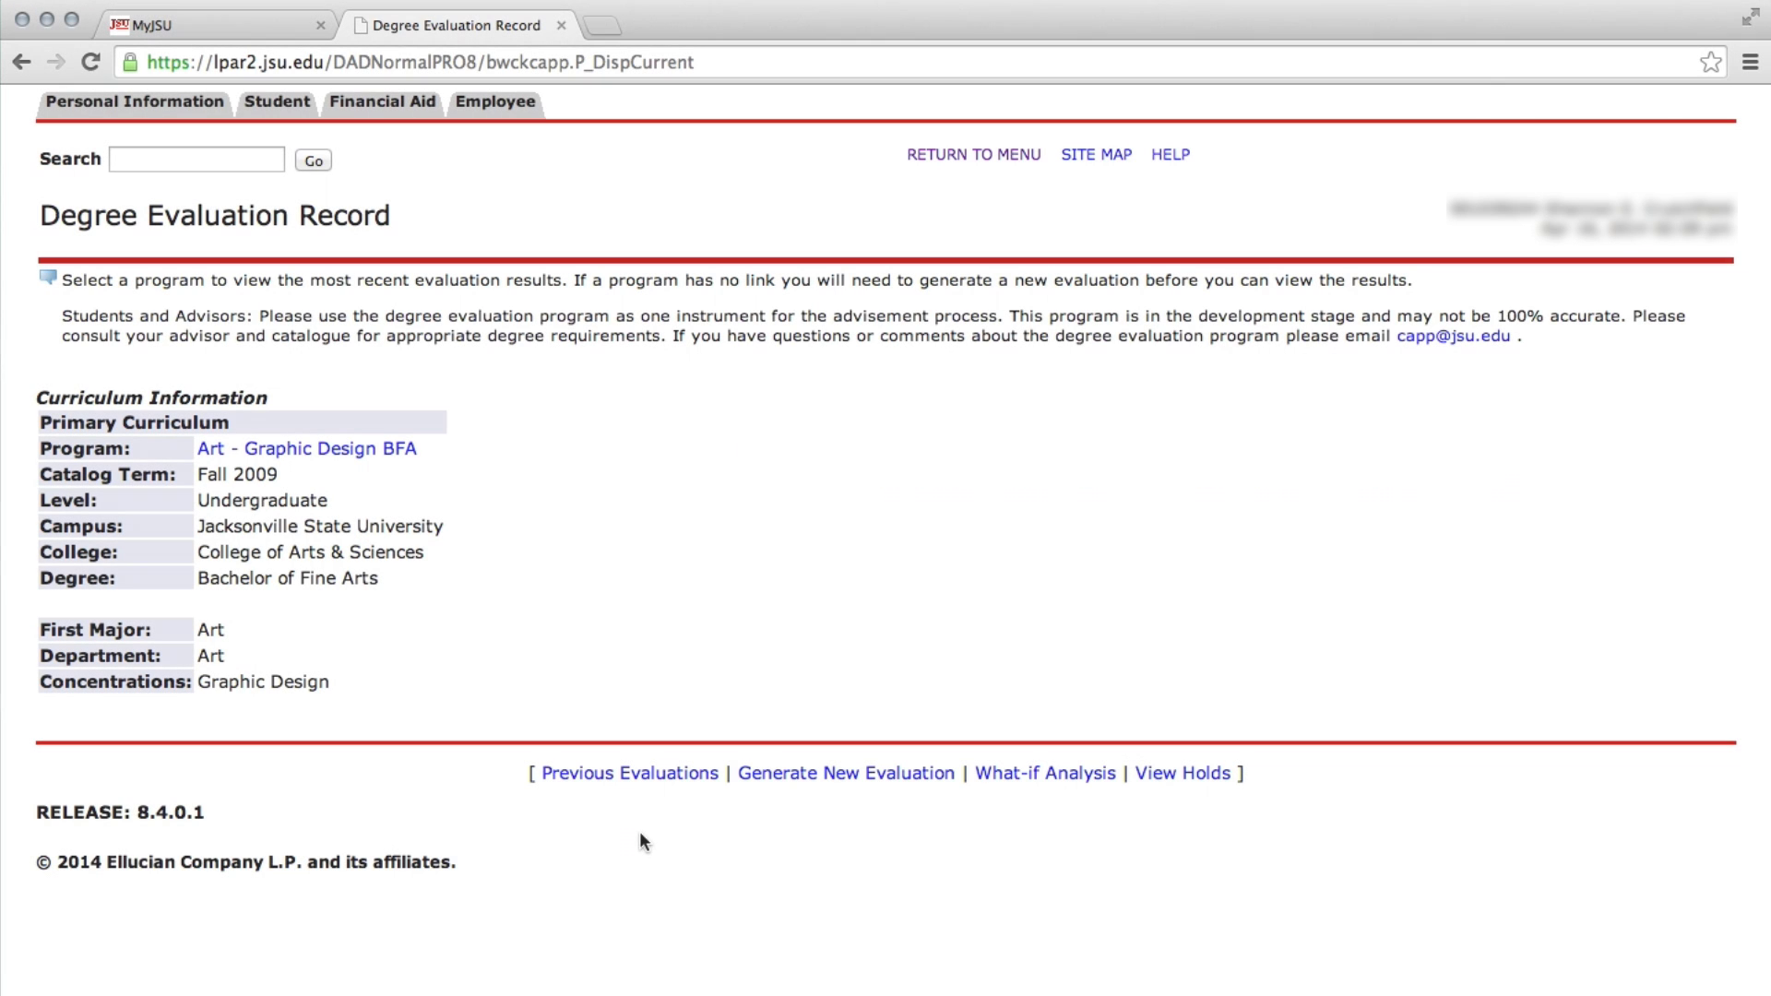
Review the Previous Evaluations, then start Generate New Evaluation for Art - Graphic Design BFA.
left_click(628, 775)
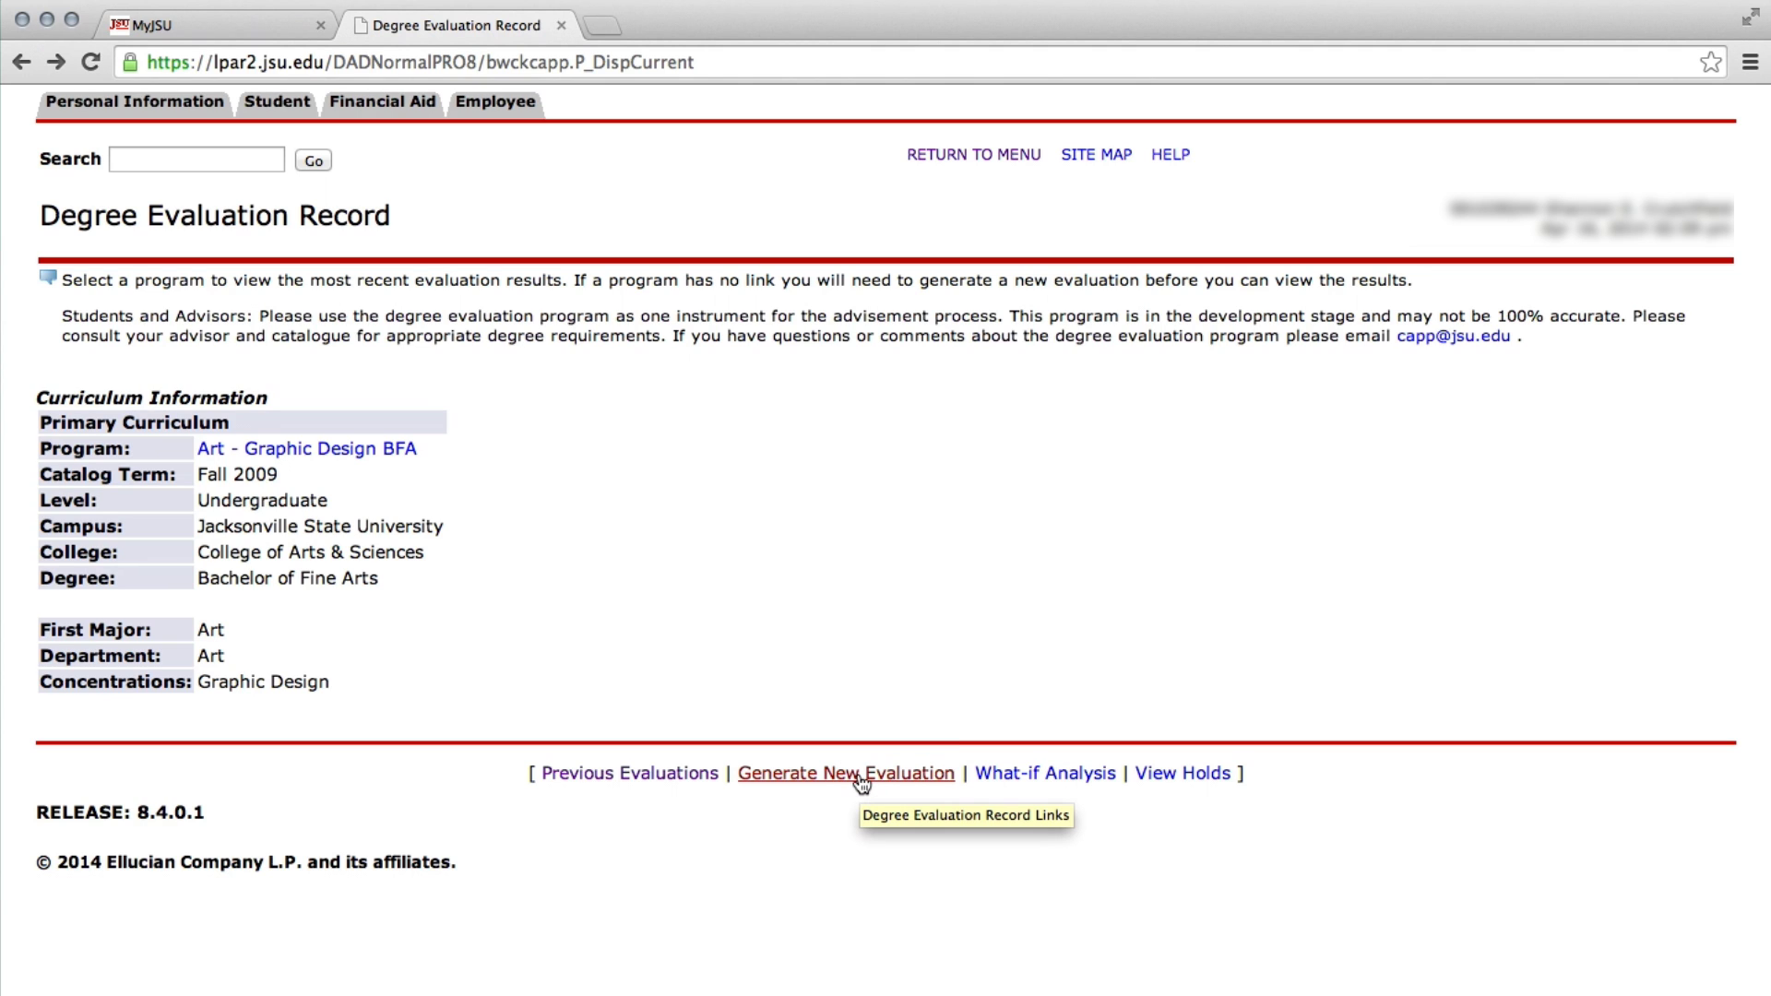
left_click(858, 775)
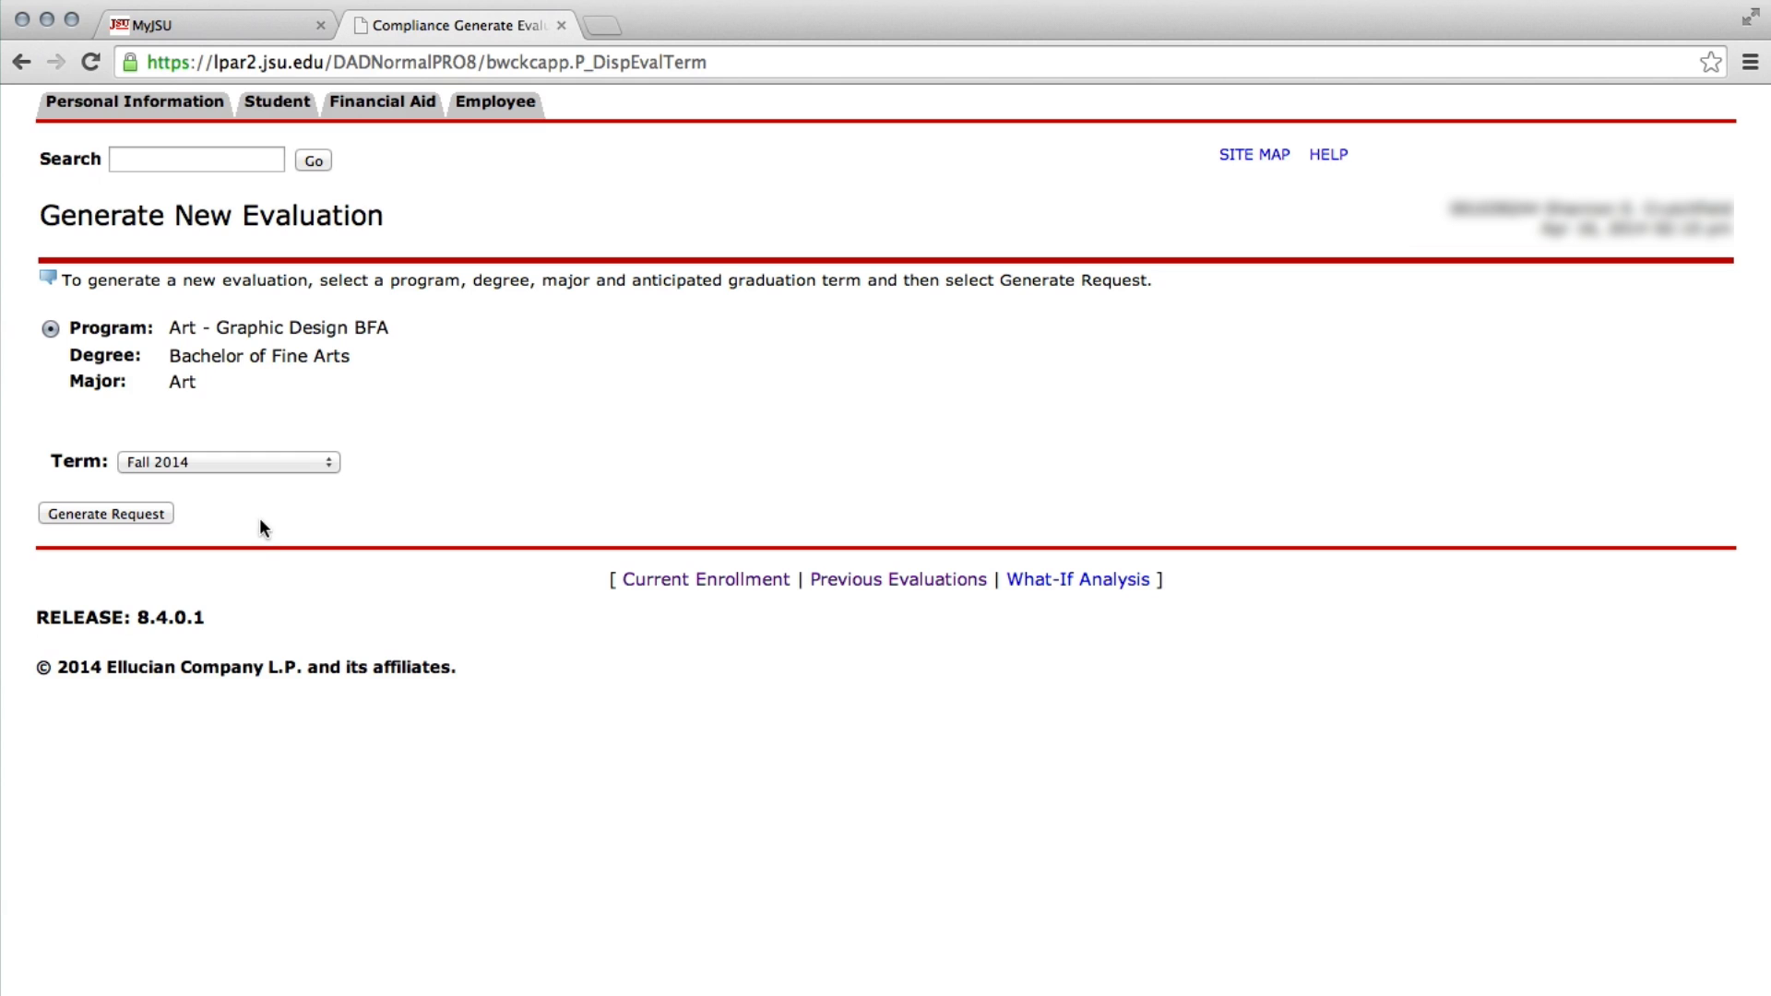
Generate the evaluation request with Fall 2014 kept as the term.
left_click(199, 463)
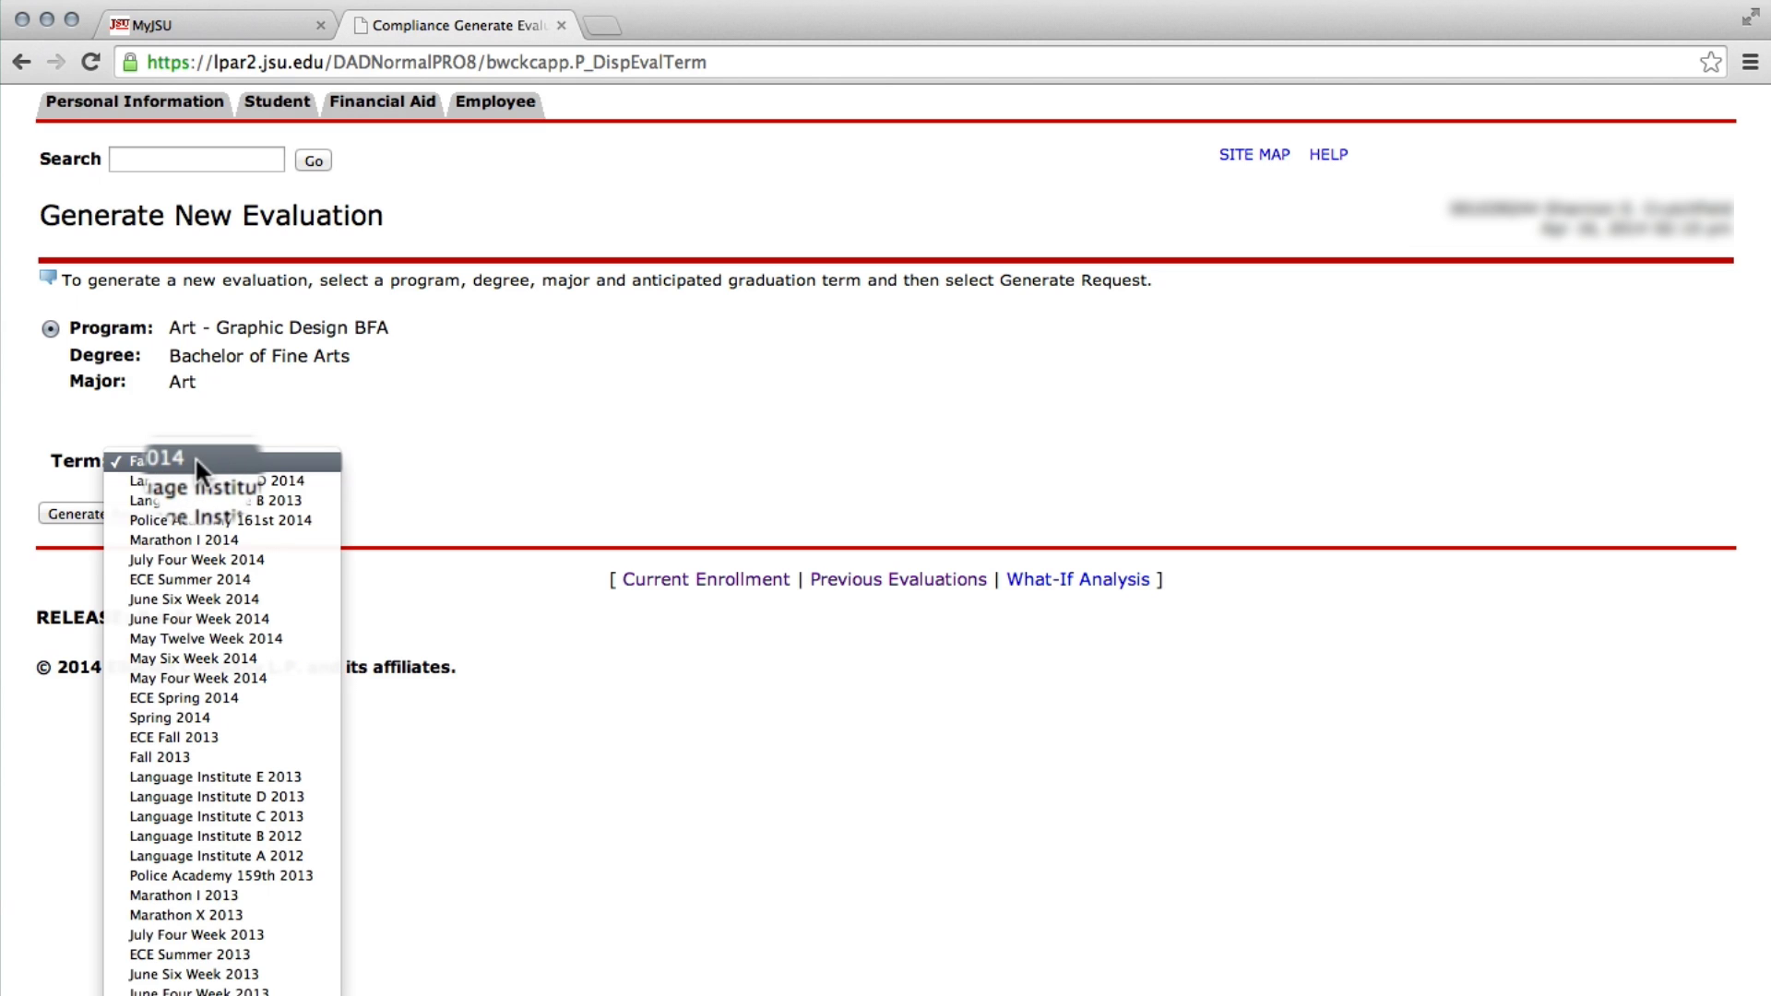
left_click(198, 461)
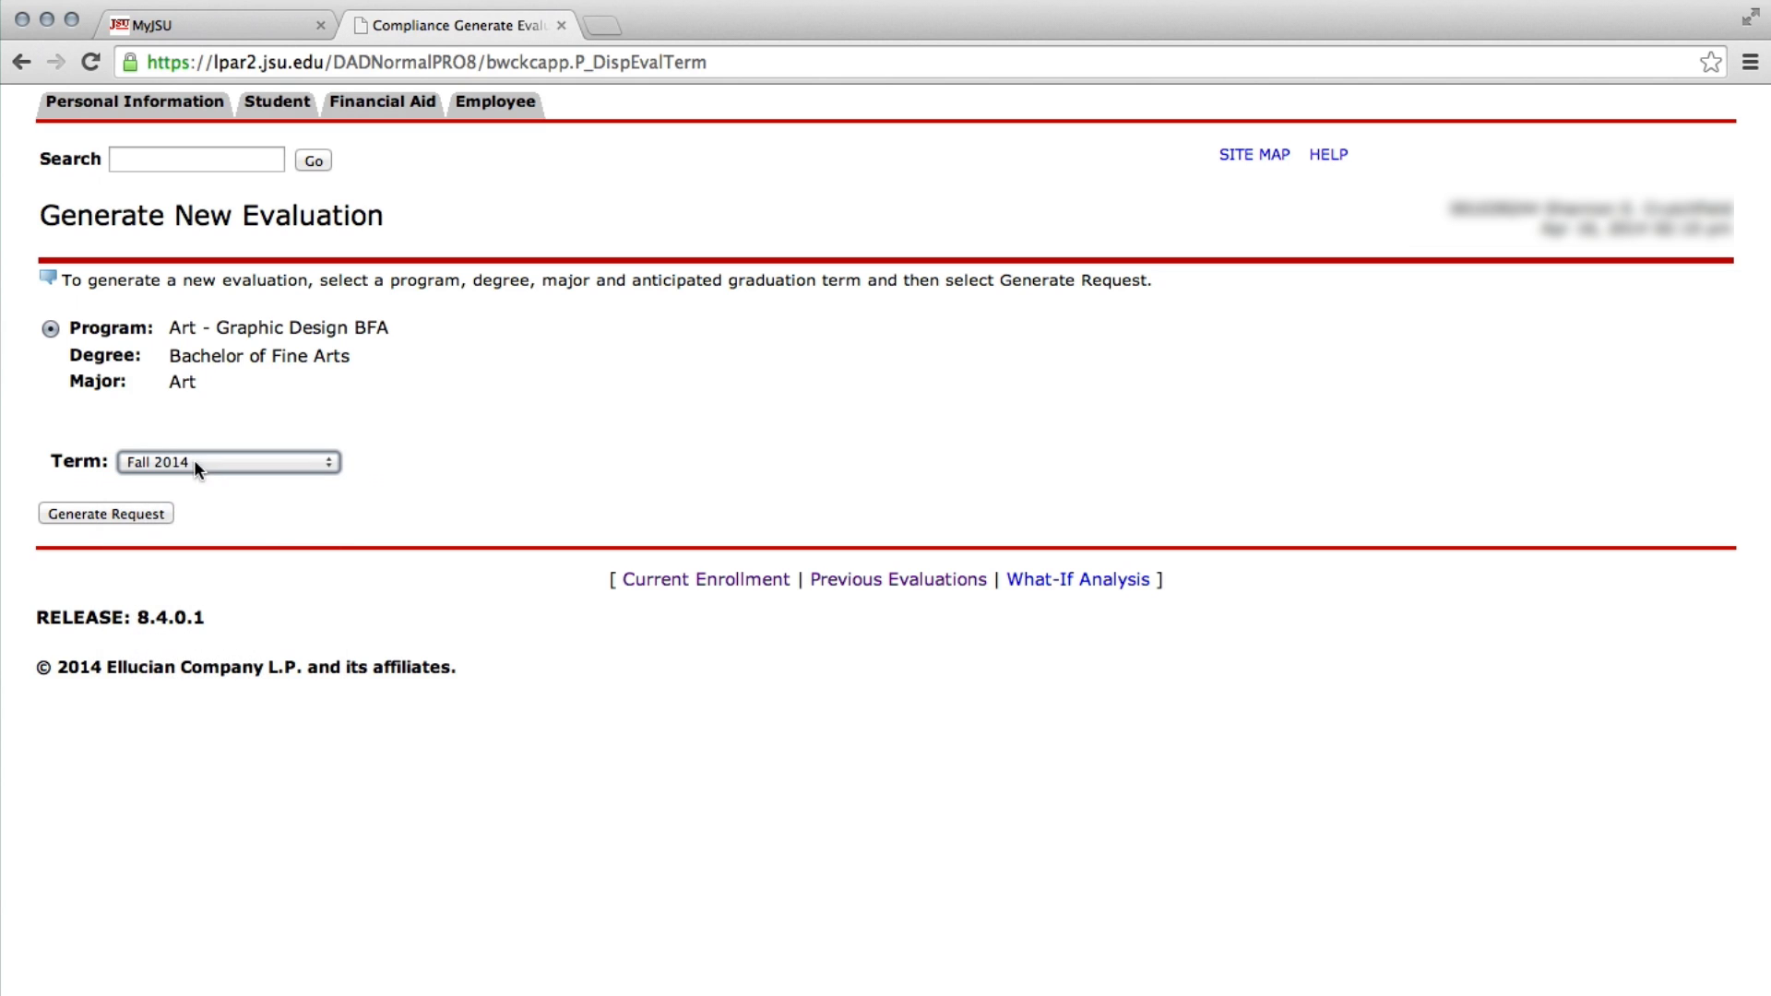
left_click(102, 515)
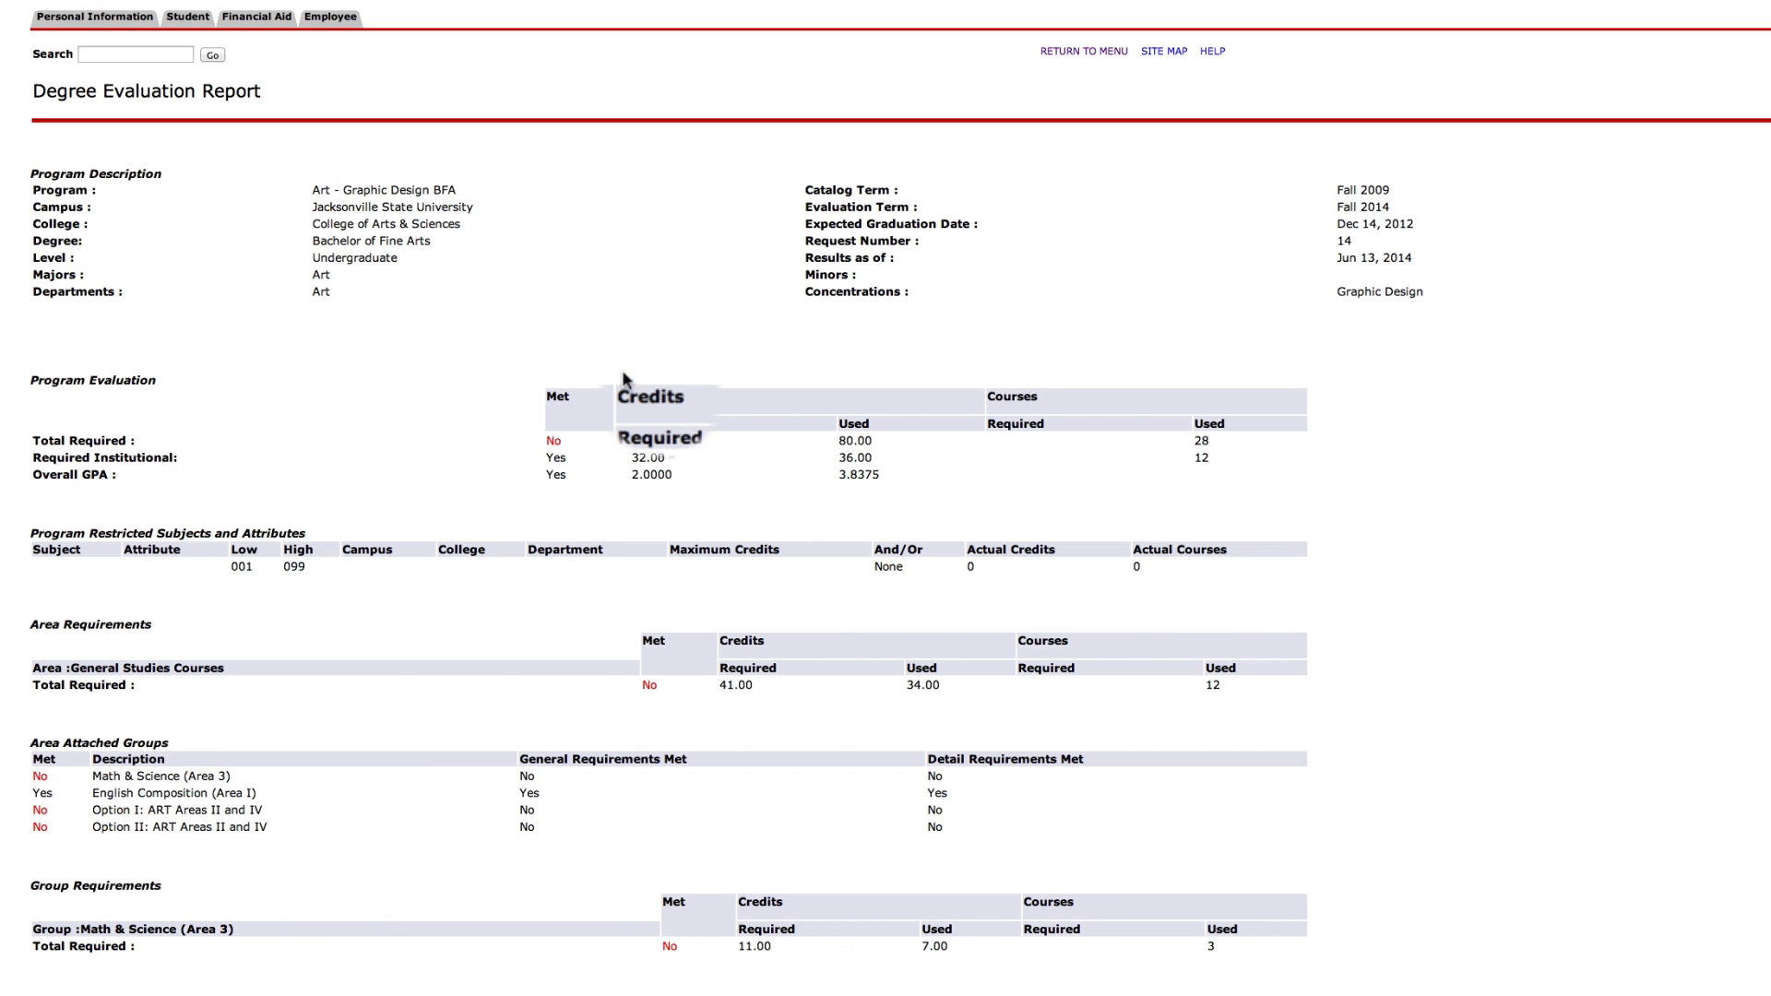
Scroll through the report to the unmet English Competency and Exit Exams and Courses Not Used.
scroll(1577, 388, "down", 10)
scroll(1577, 388, "down", 2)
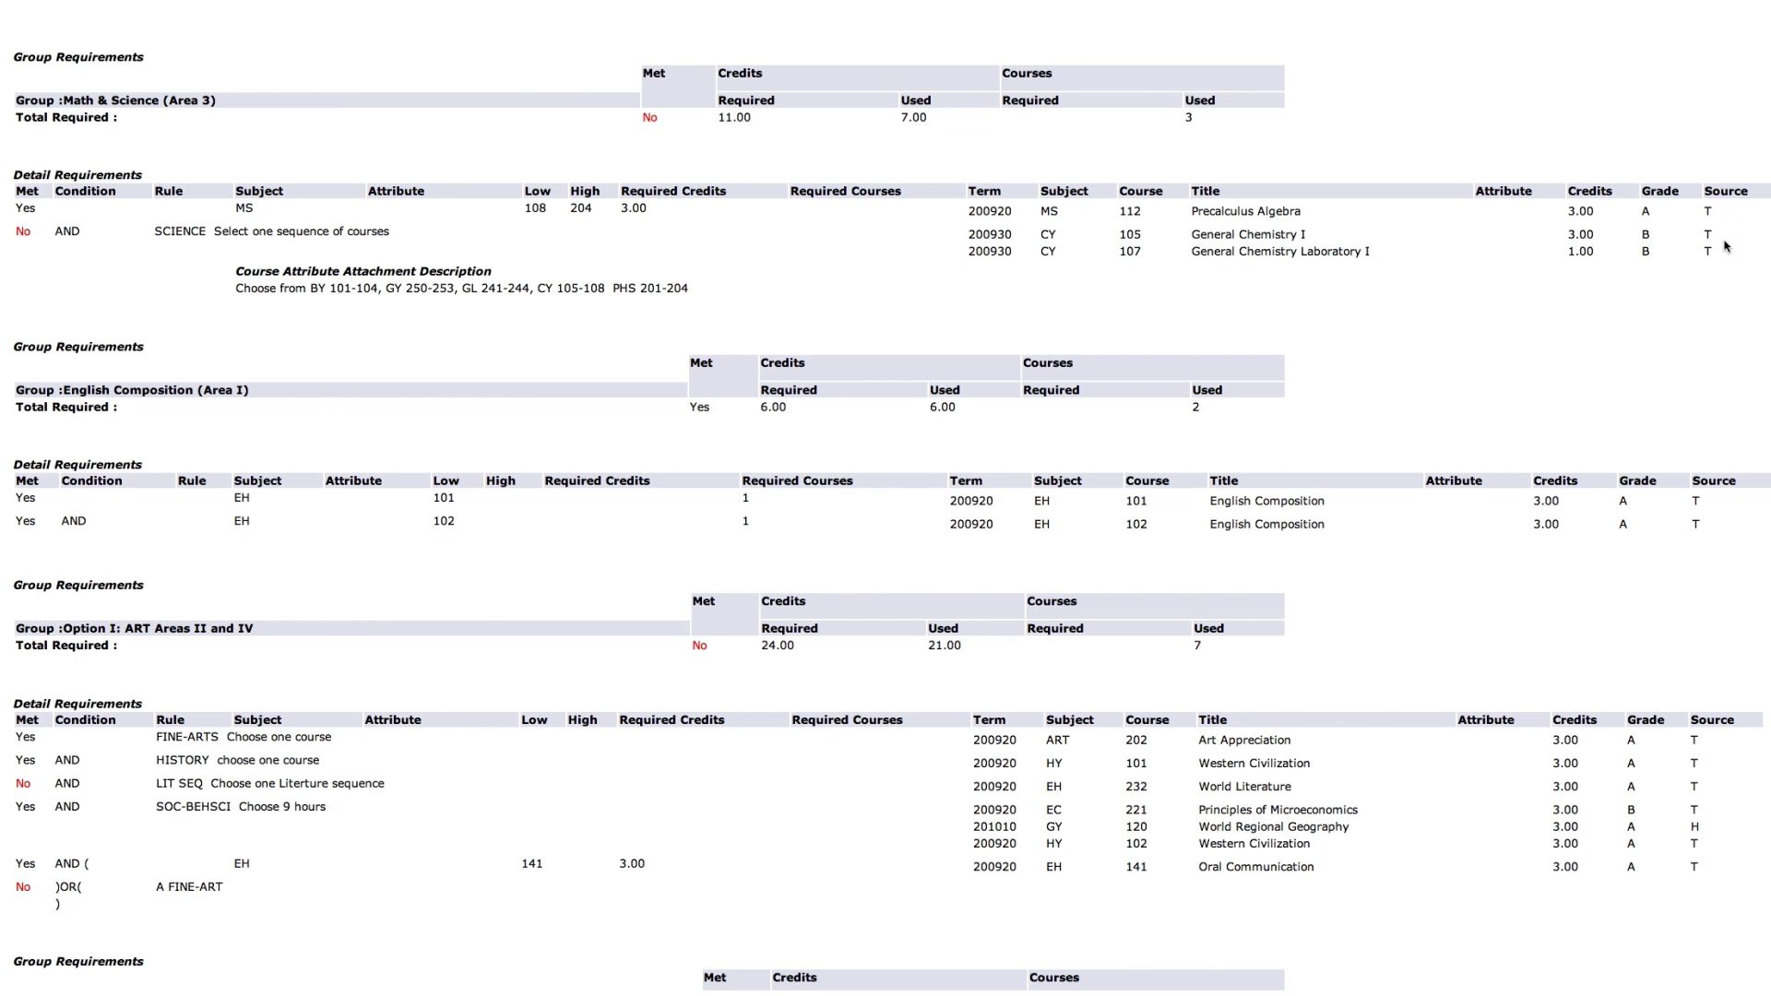
scroll(1726, 244, "down", 3)
scroll(1726, 247, "down", 2)
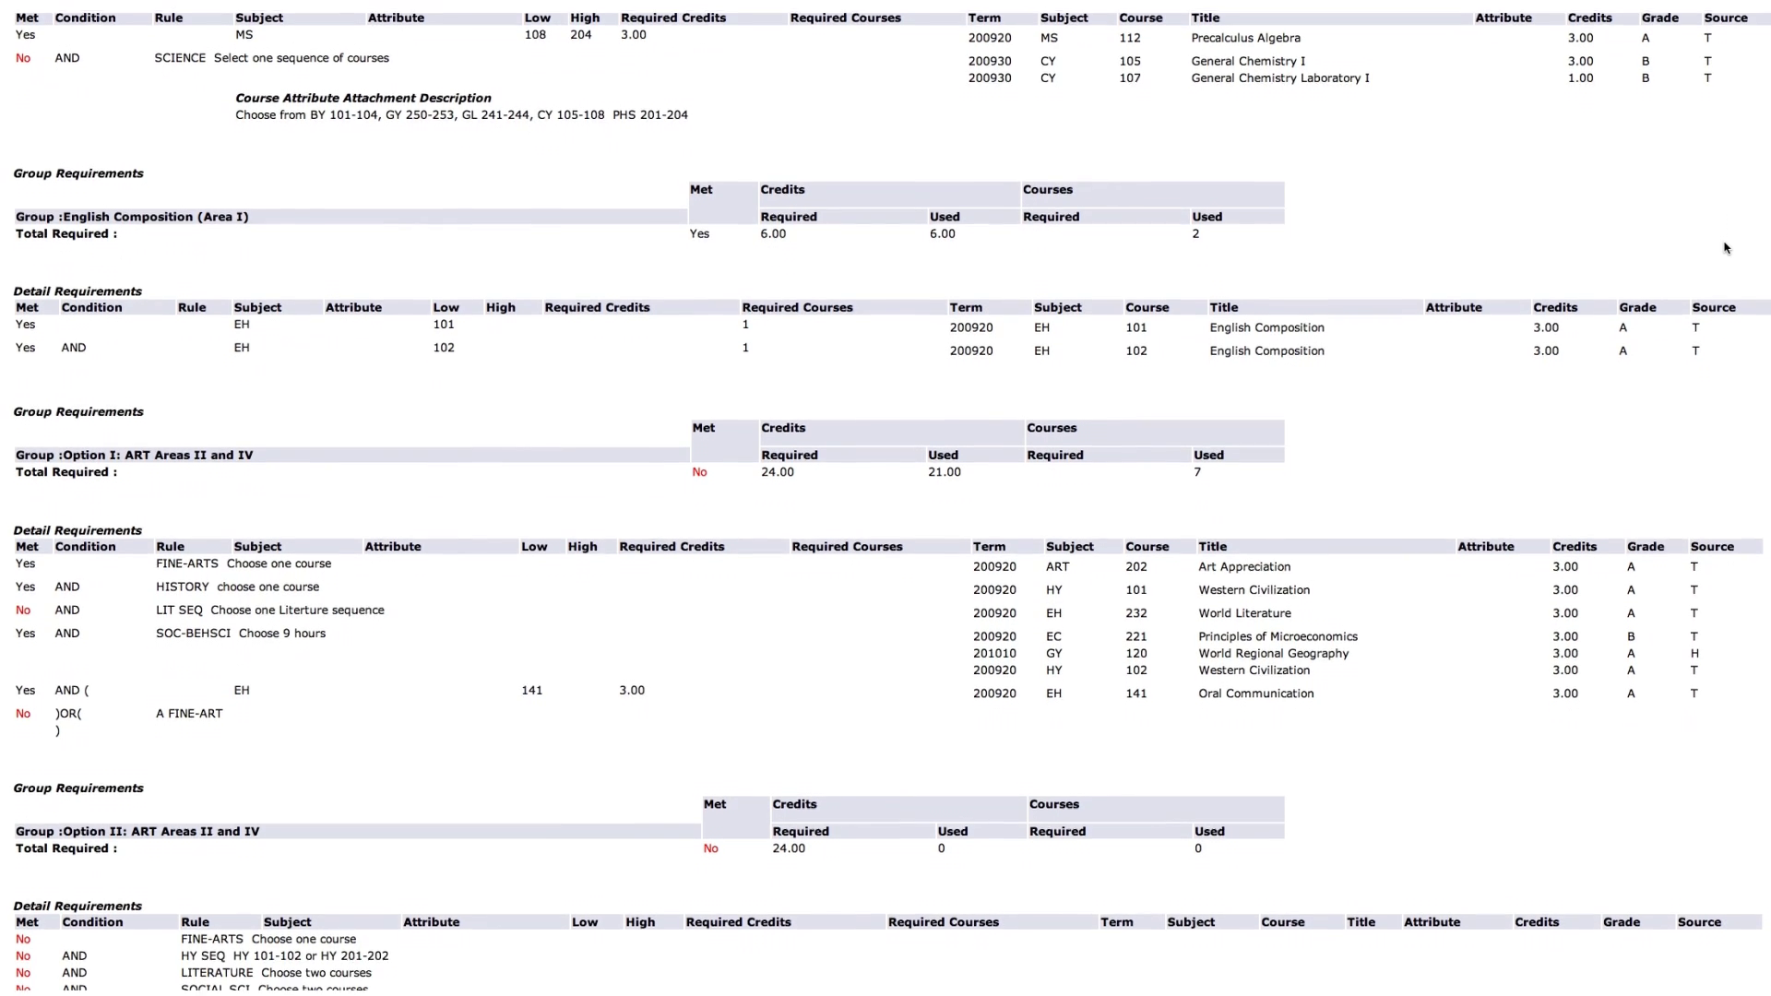
scroll(1726, 247, "down", 1)
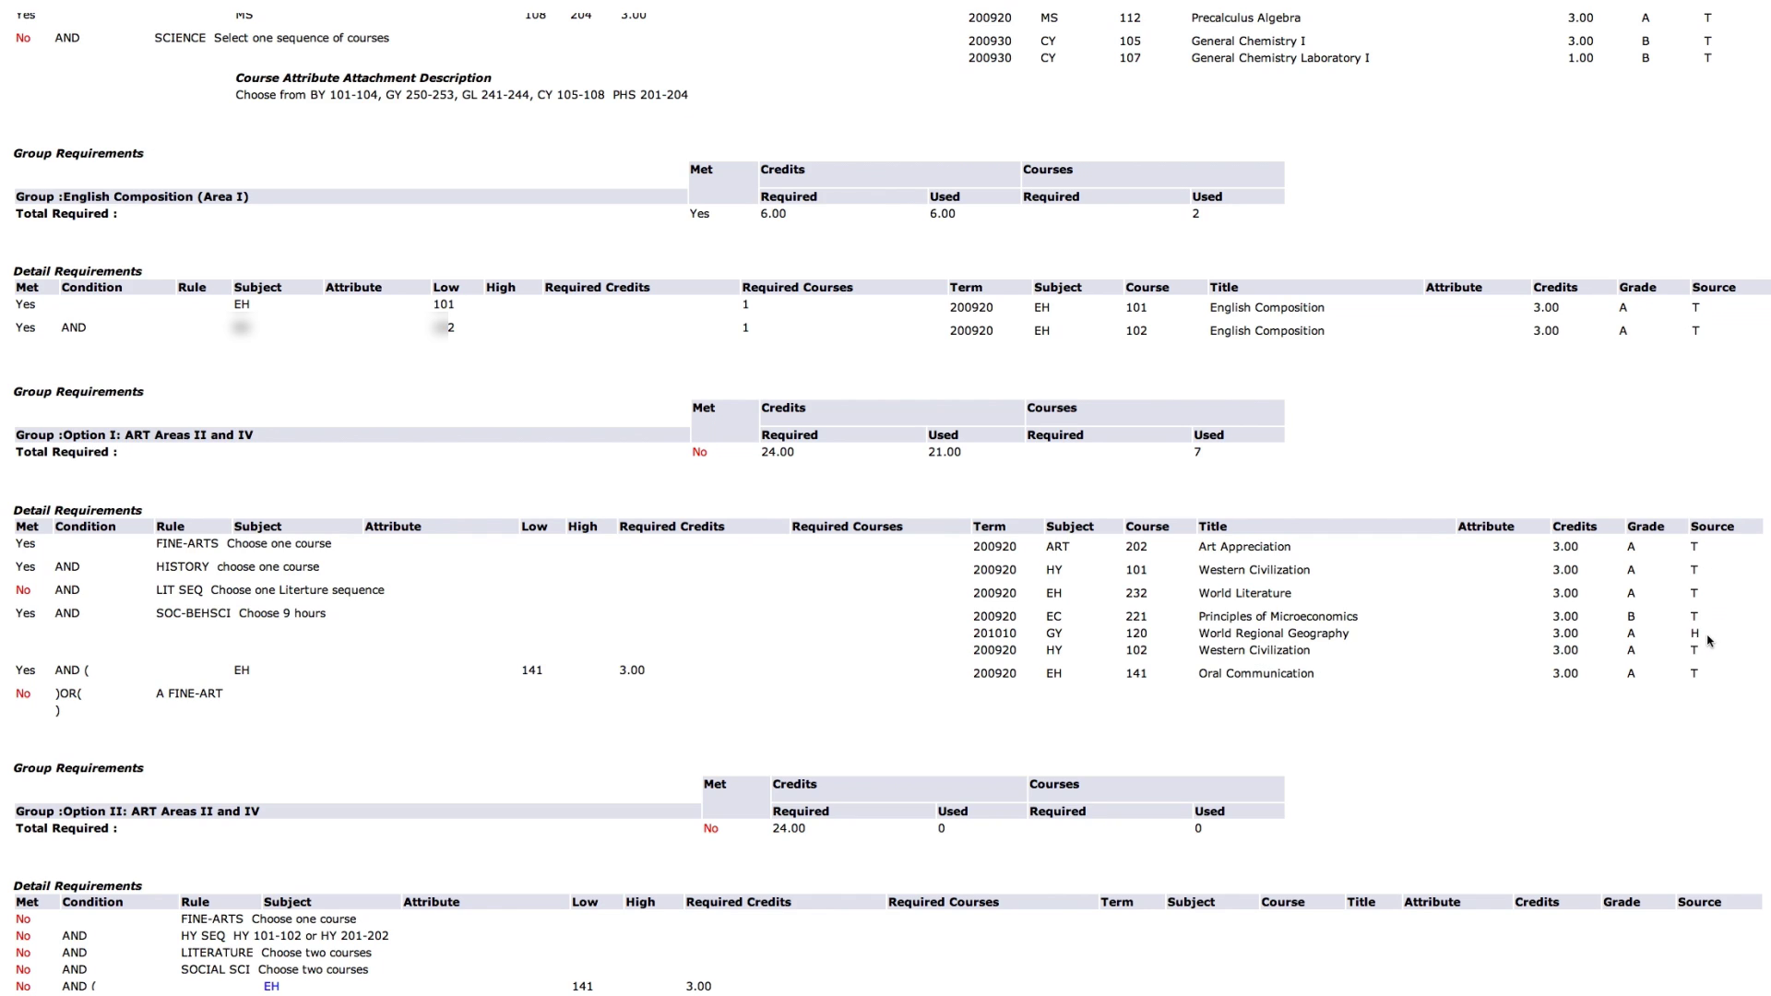
scroll(1708, 641, "down", 3)
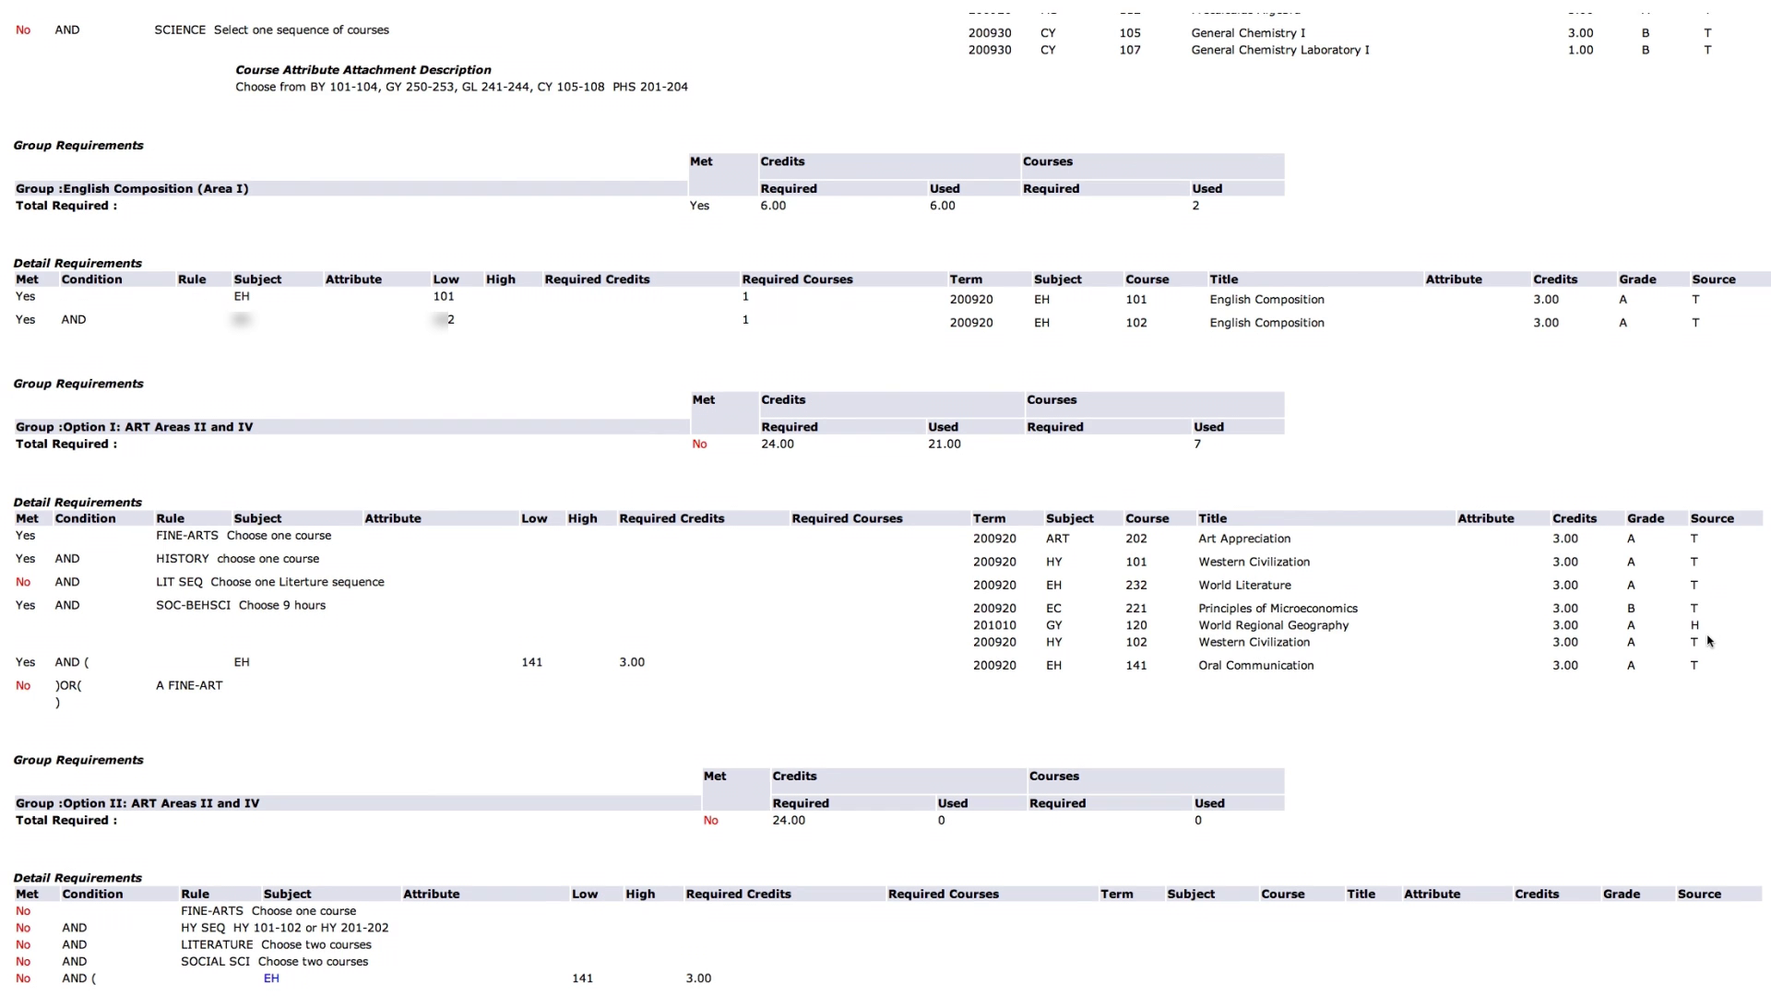
scroll(1709, 641, "down", 5)
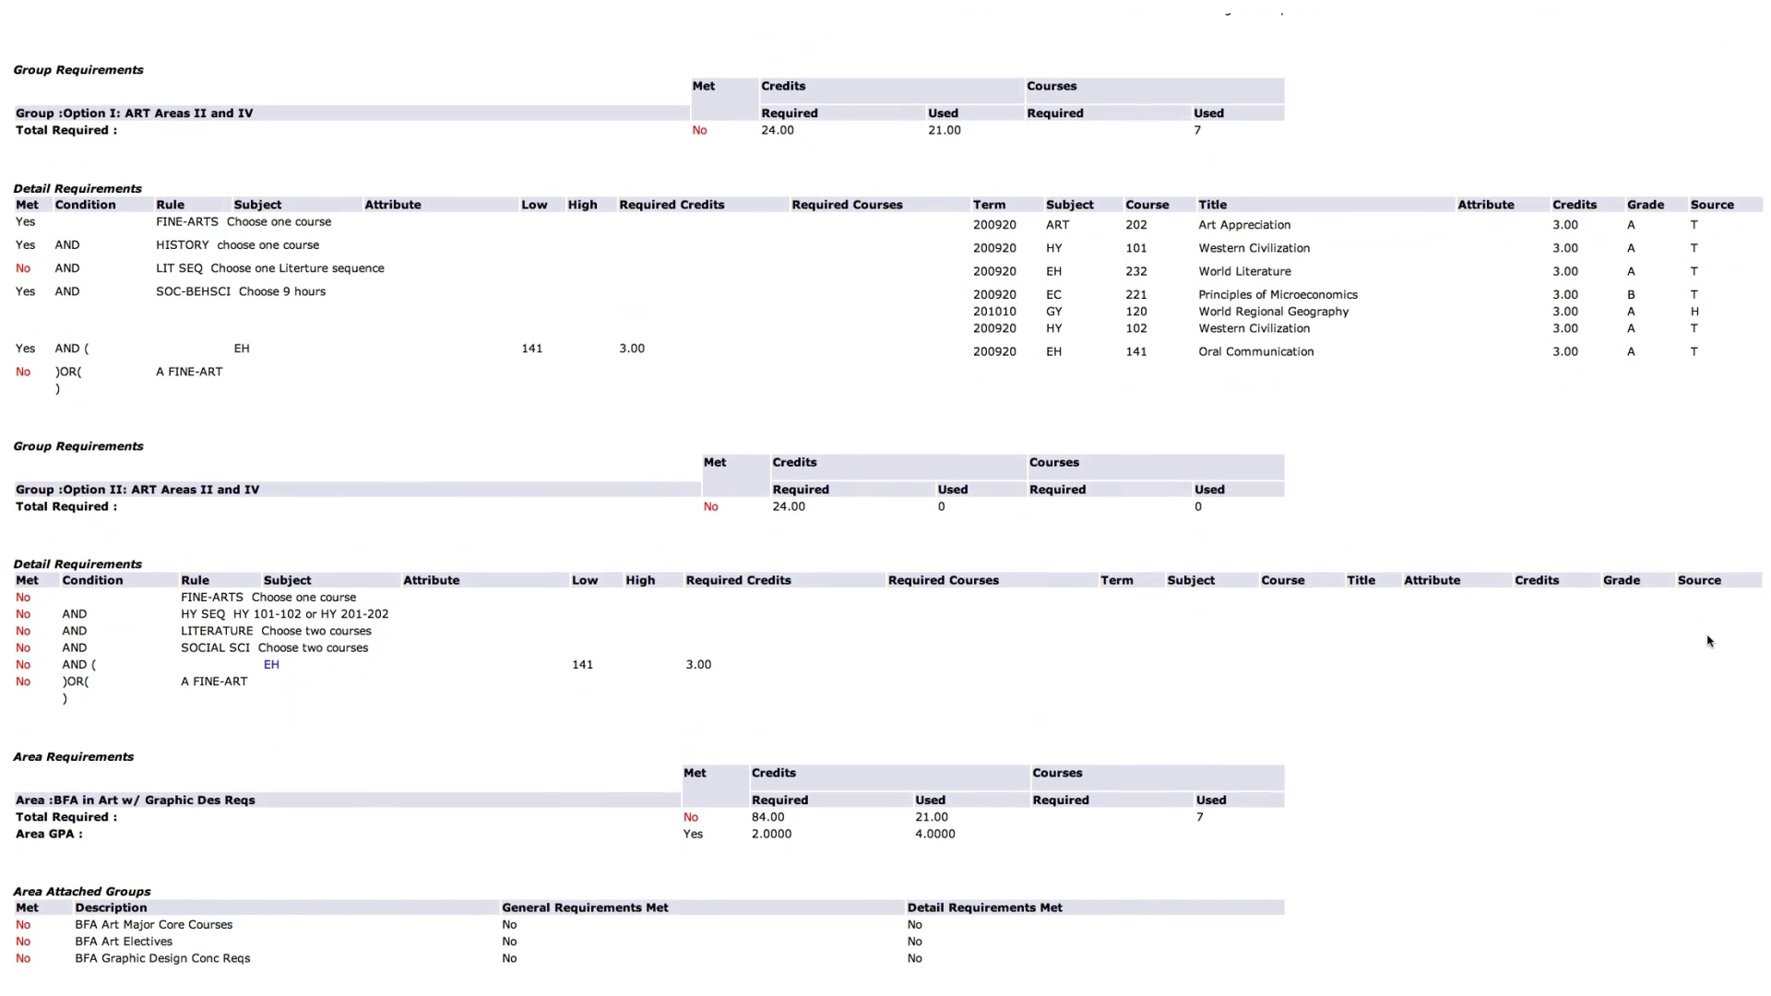
scroll(1709, 641, "down", 10)
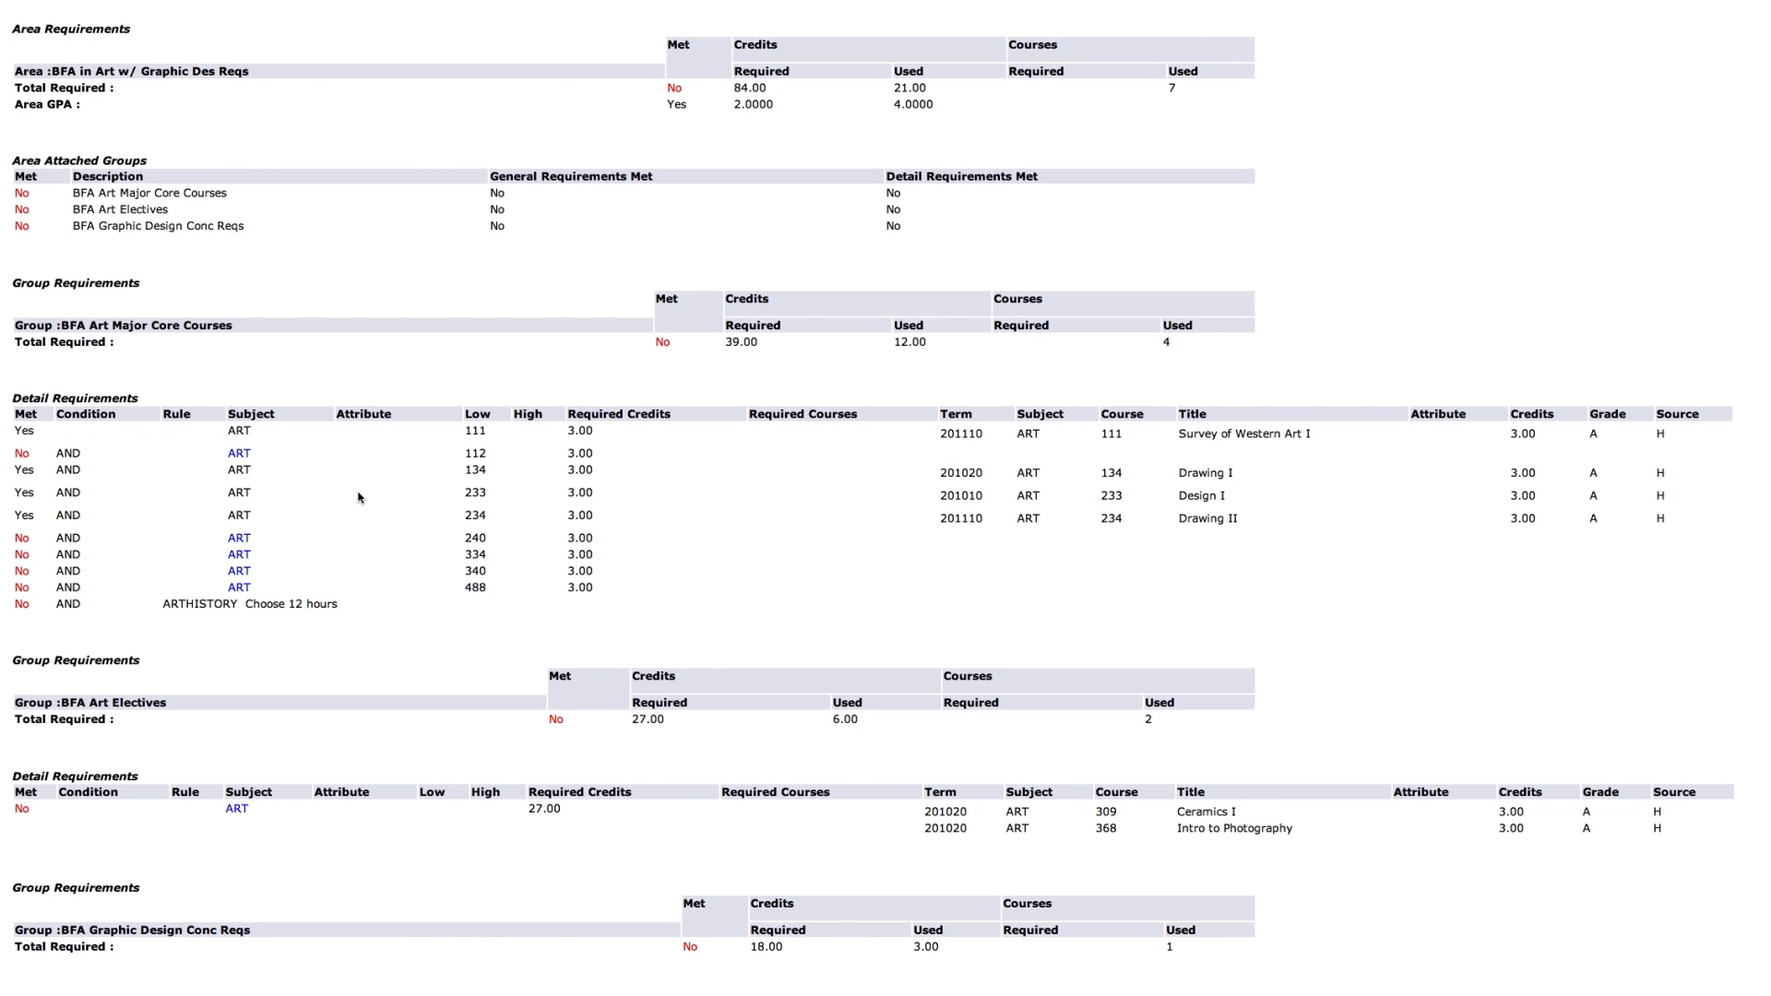
scroll(356, 503, "down", 5)
scroll(351, 503, "down", 7)
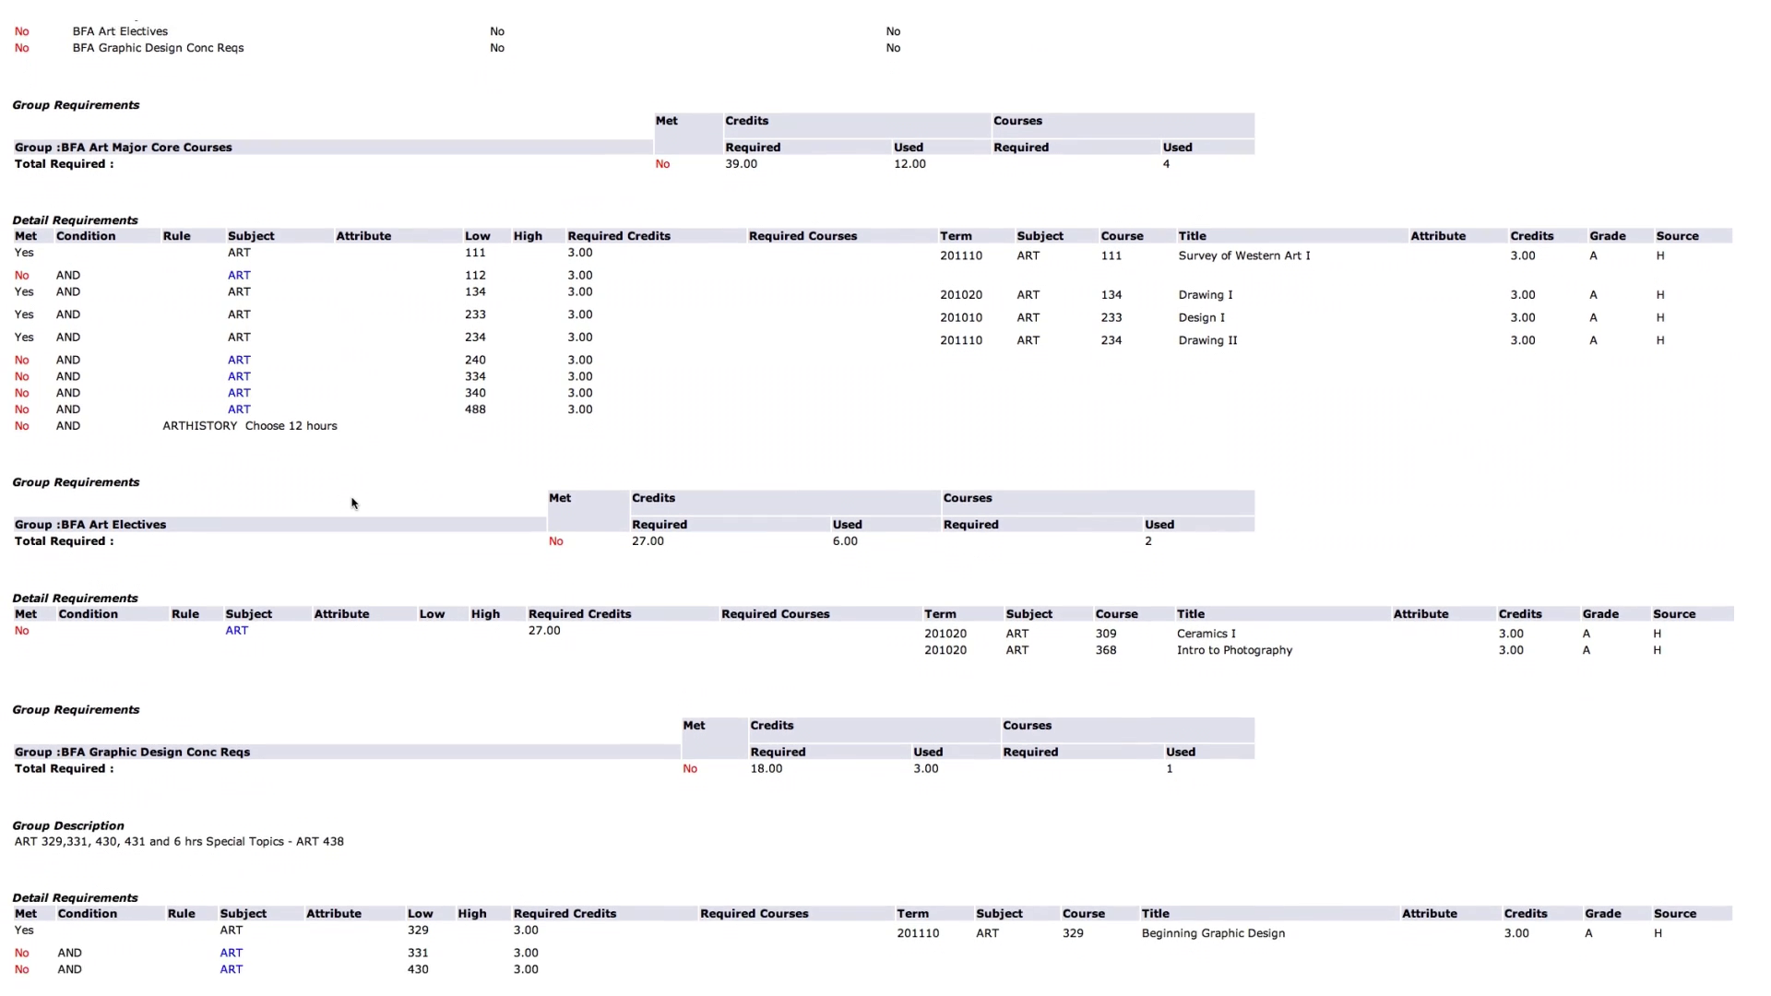
scroll(355, 502, "down", 15)
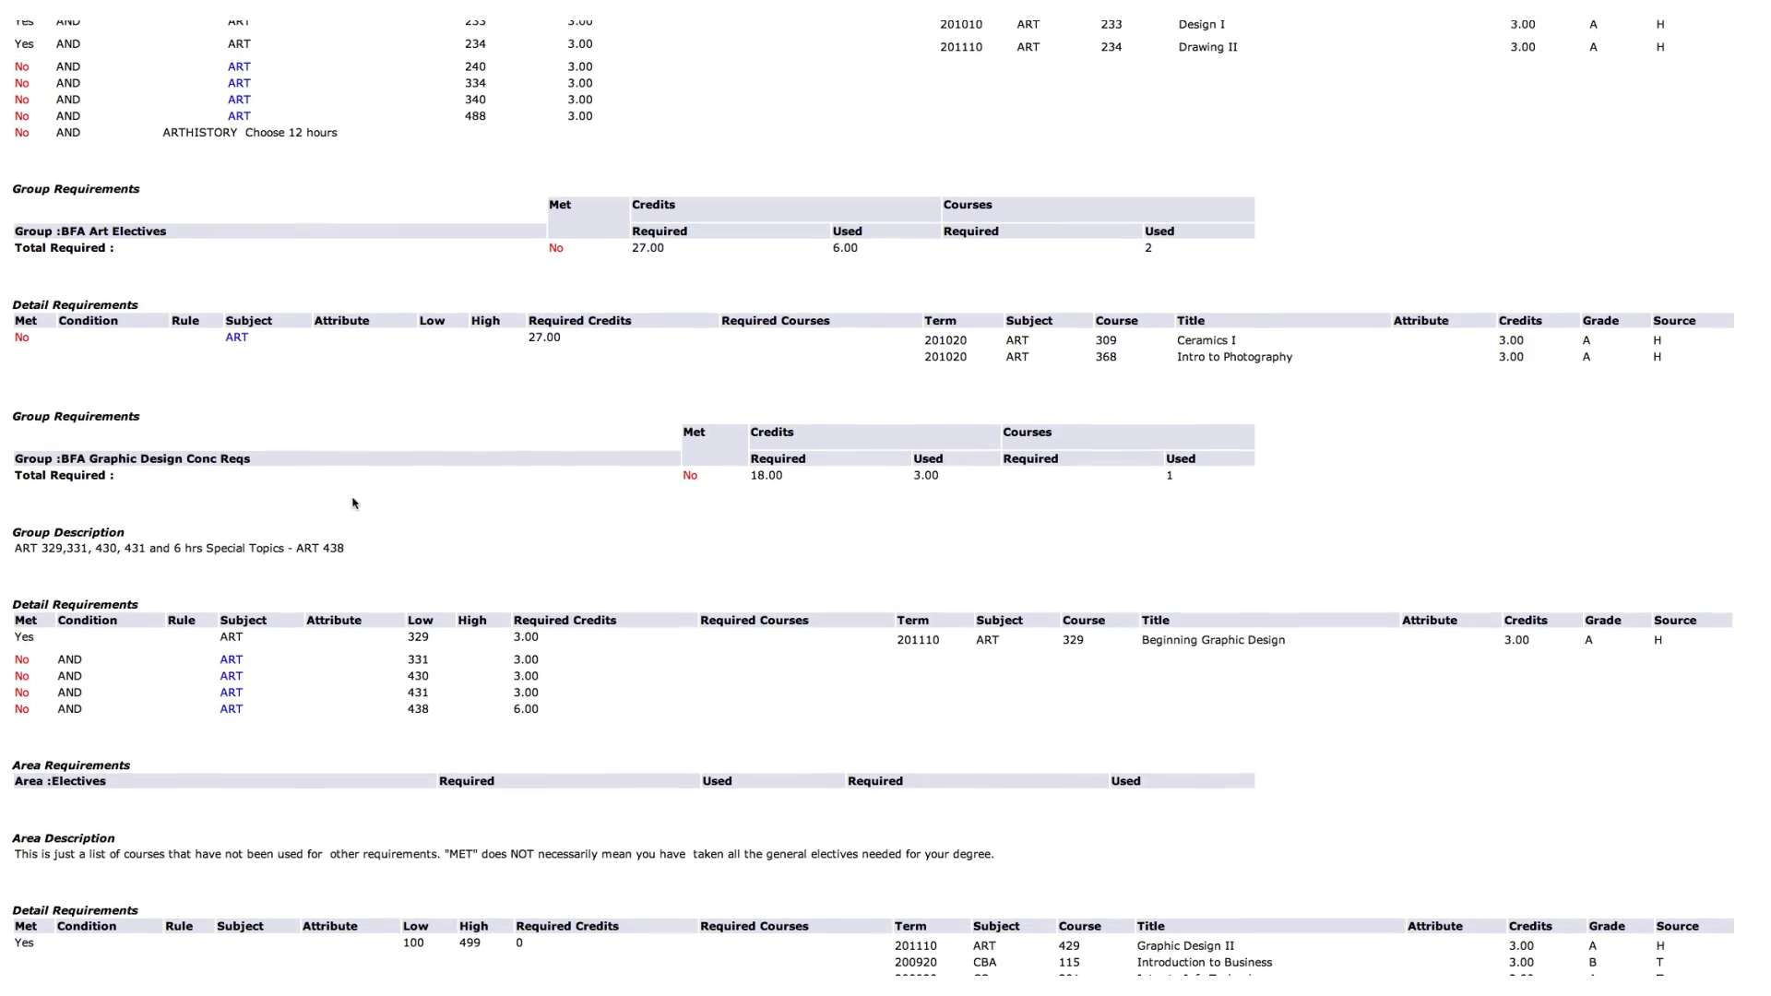
scroll(485, 752, "down", 18)
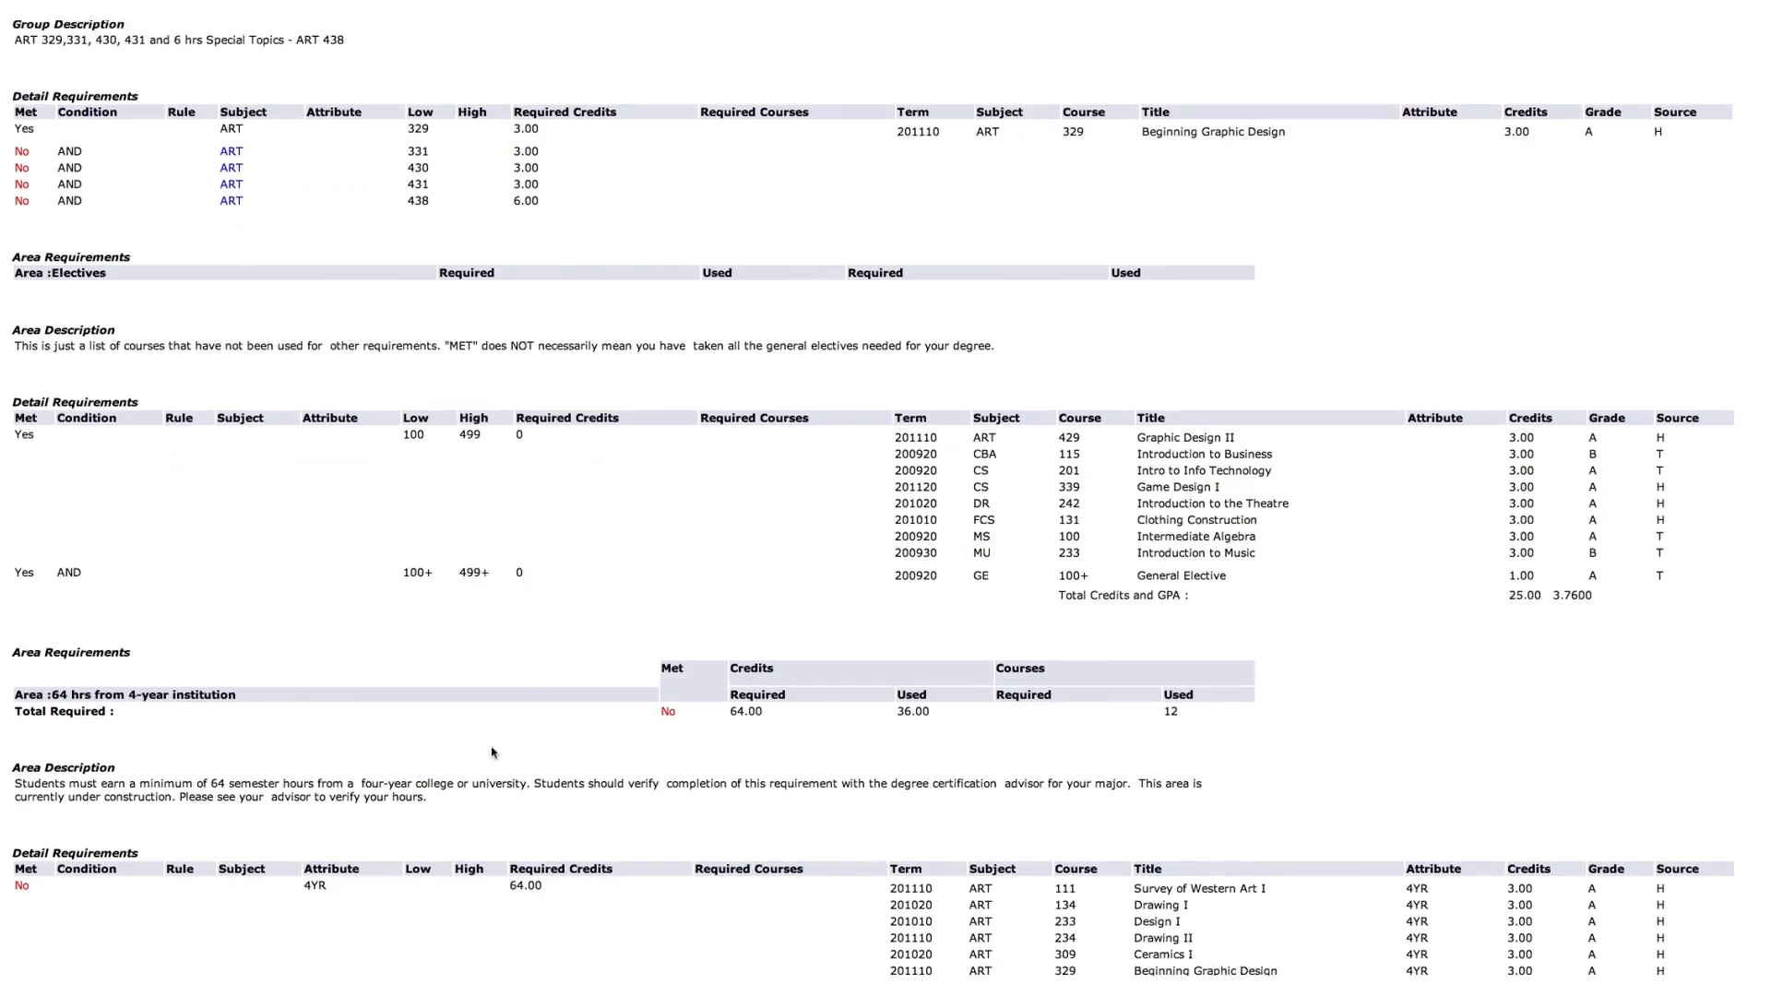
scroll(480, 751, "down", 20)
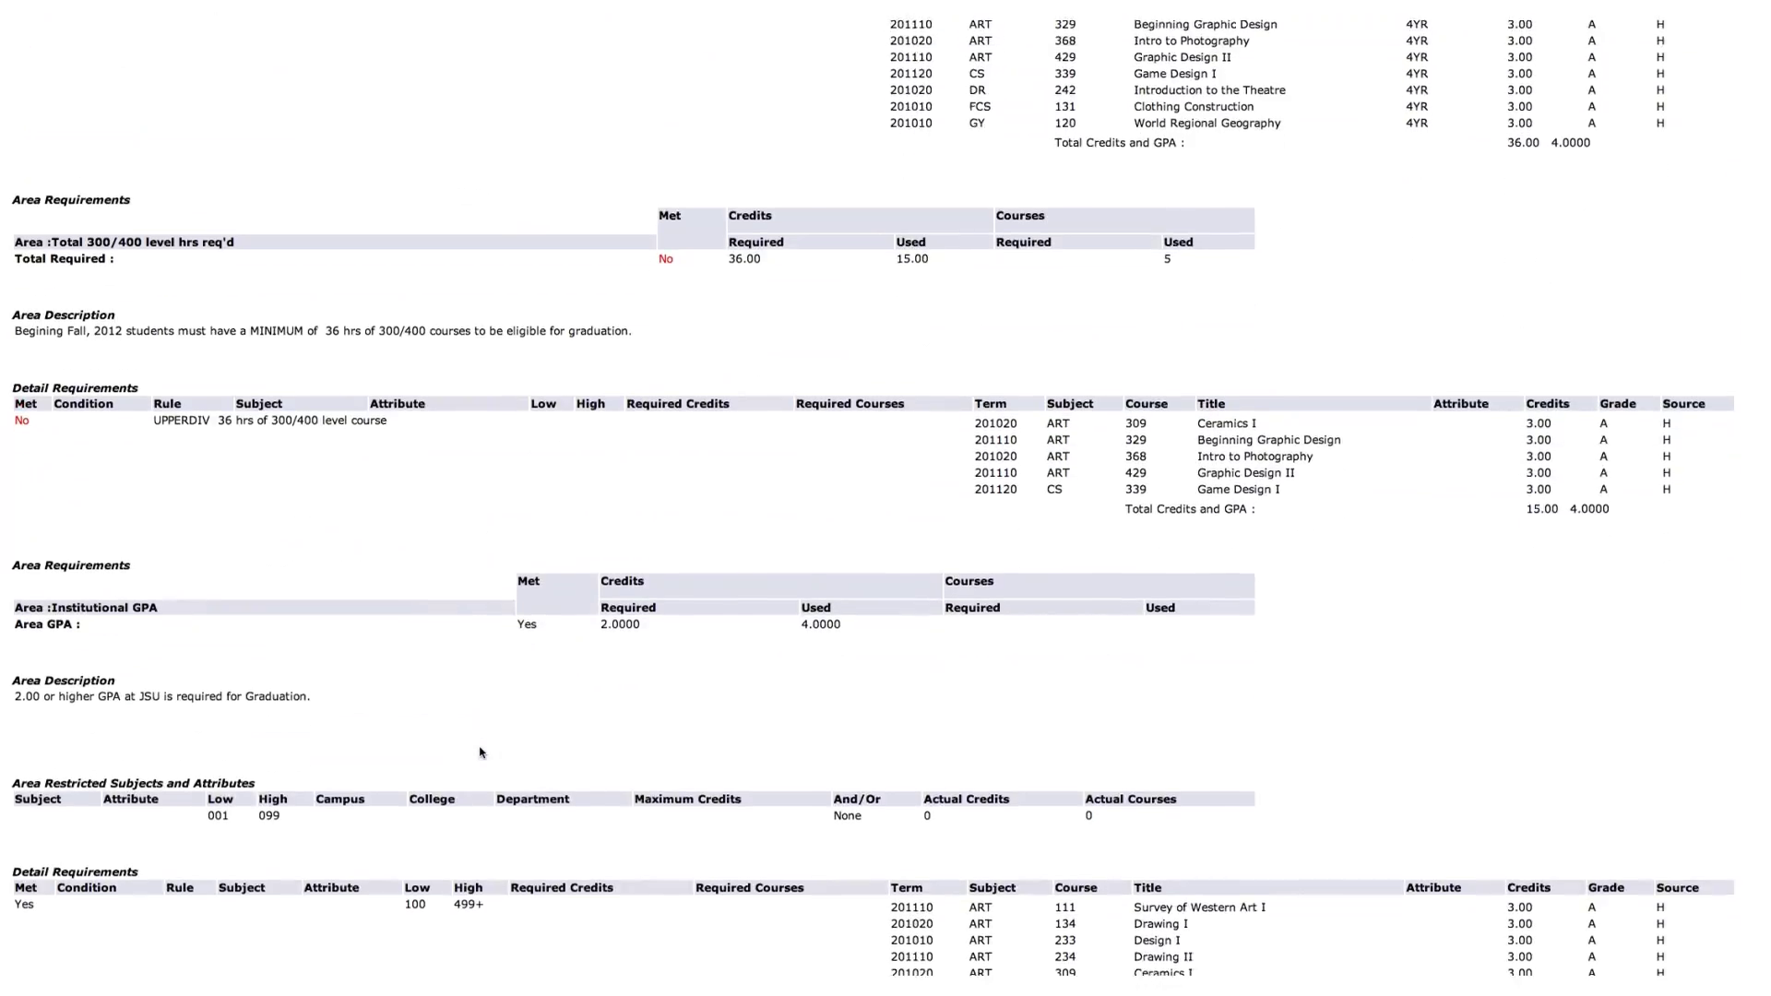
scroll(452, 762, "down", 3)
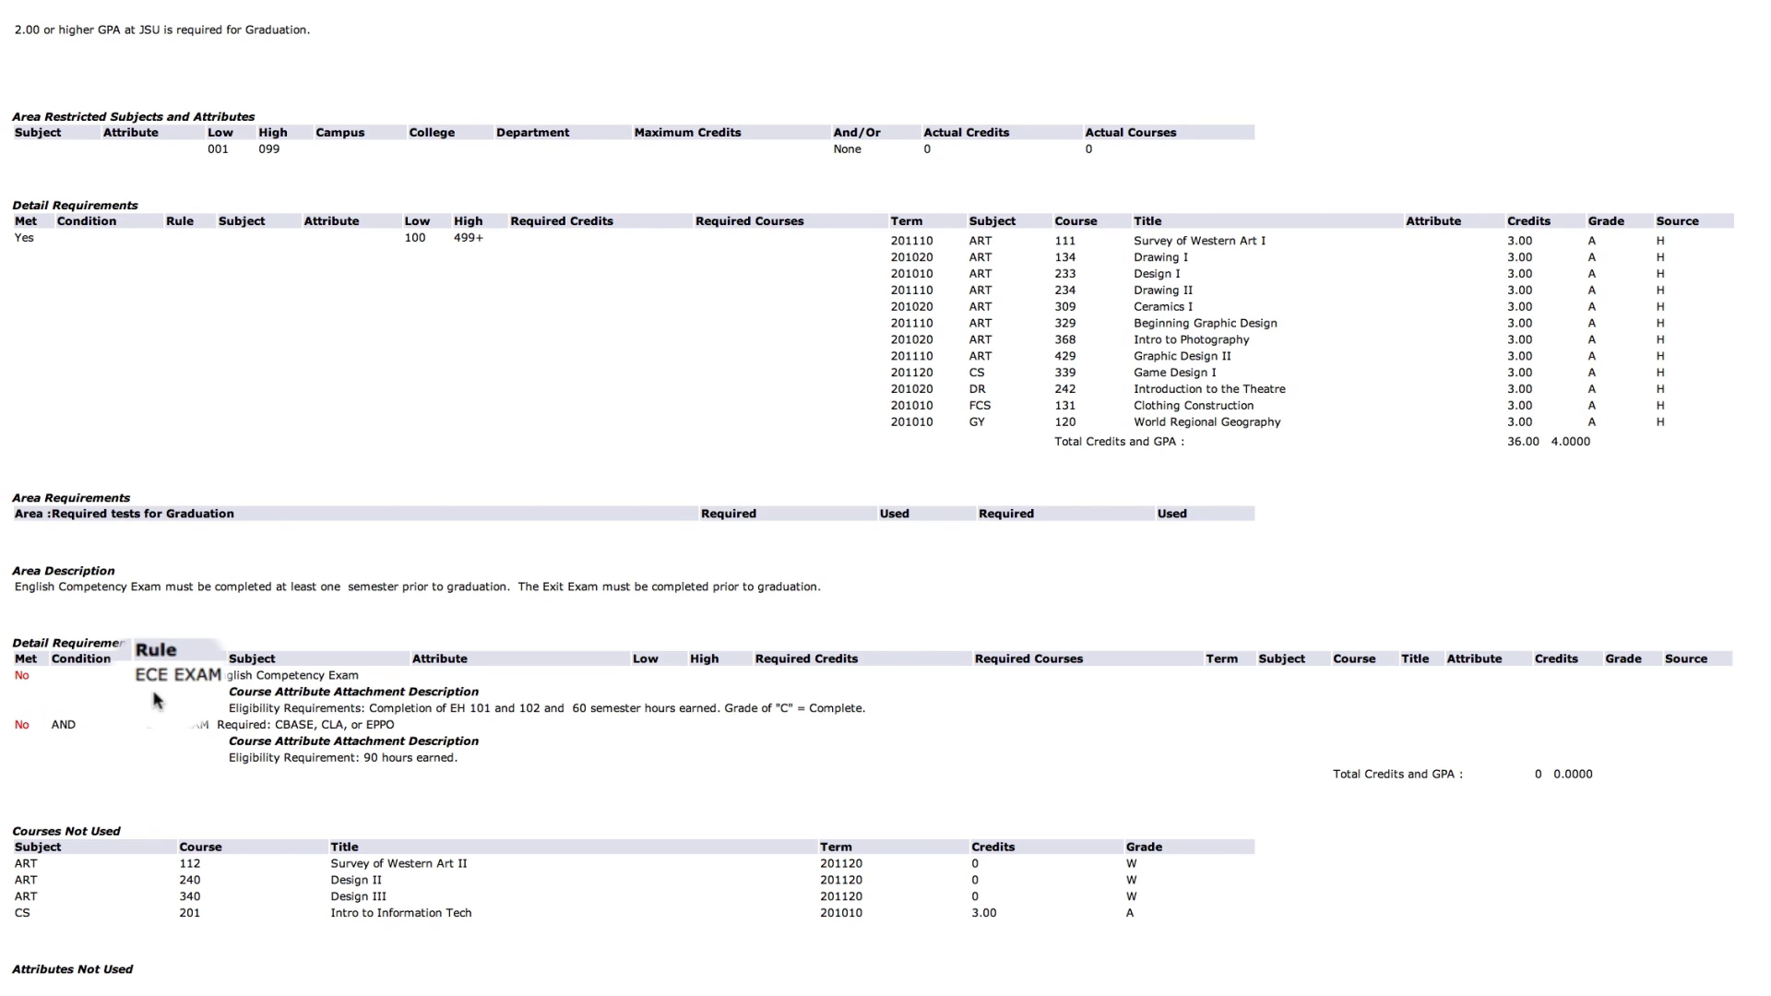
Return to the Degree Evaluation Record and start a What-if Analysis.
left_click(29, 682)
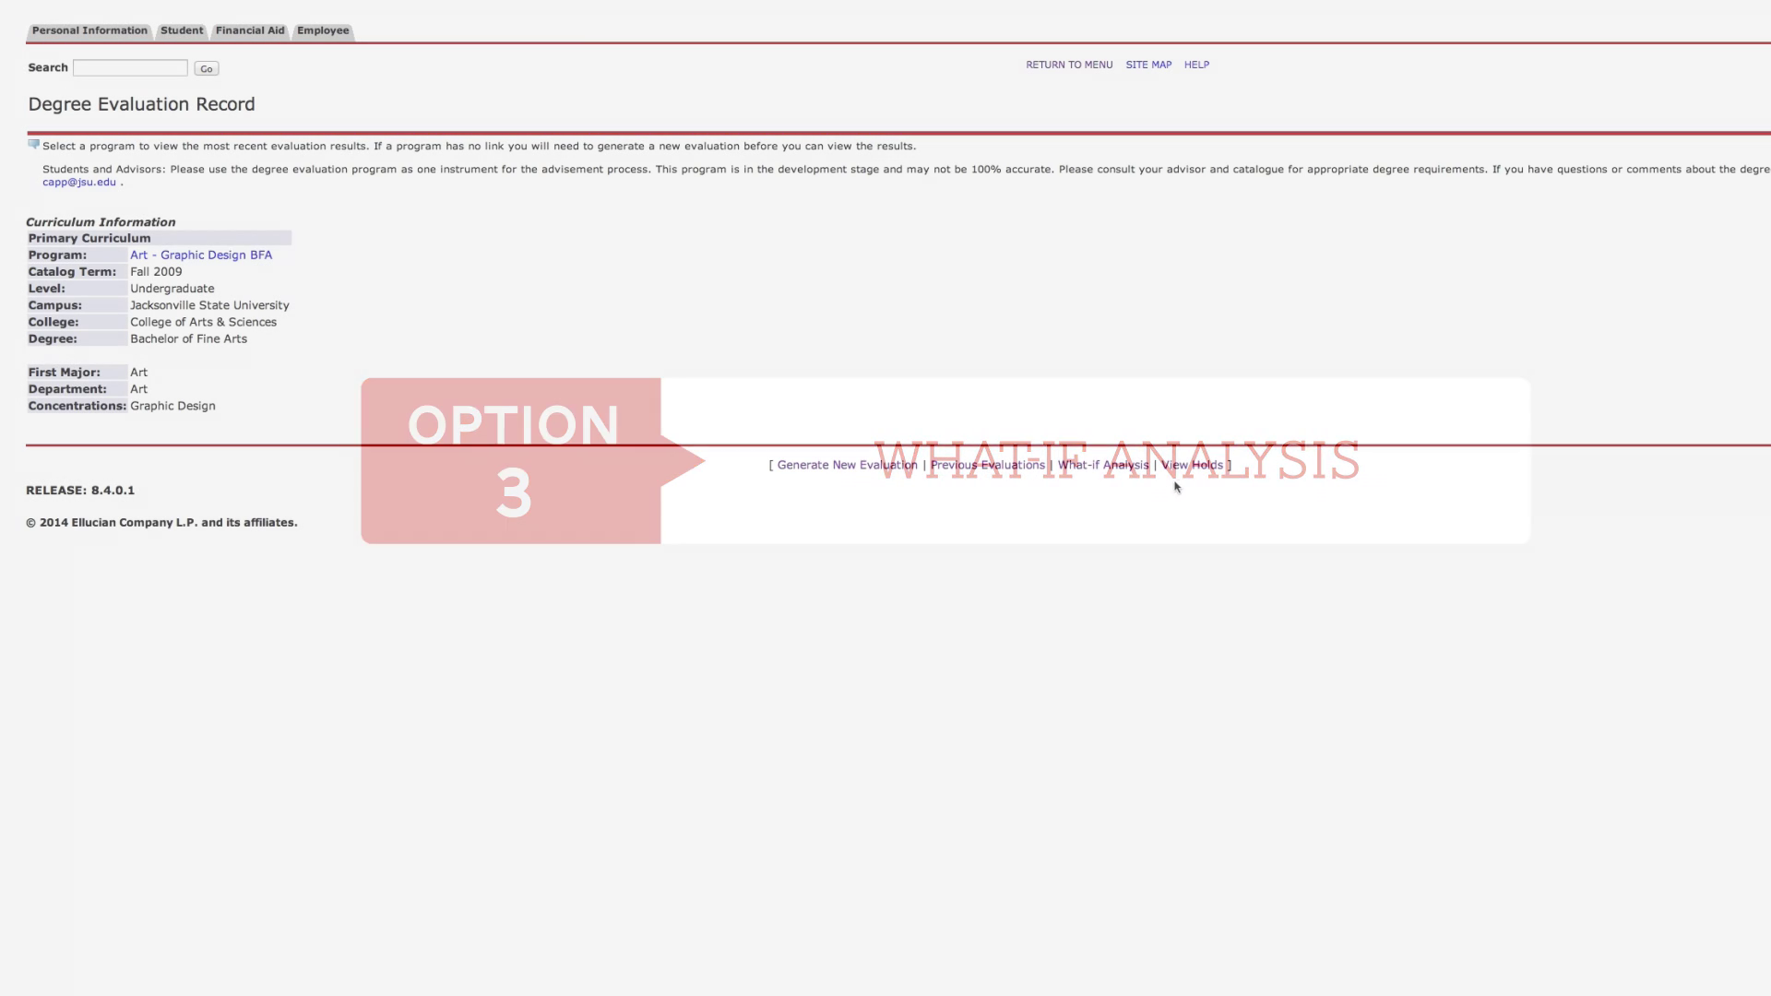
left_click(1104, 466)
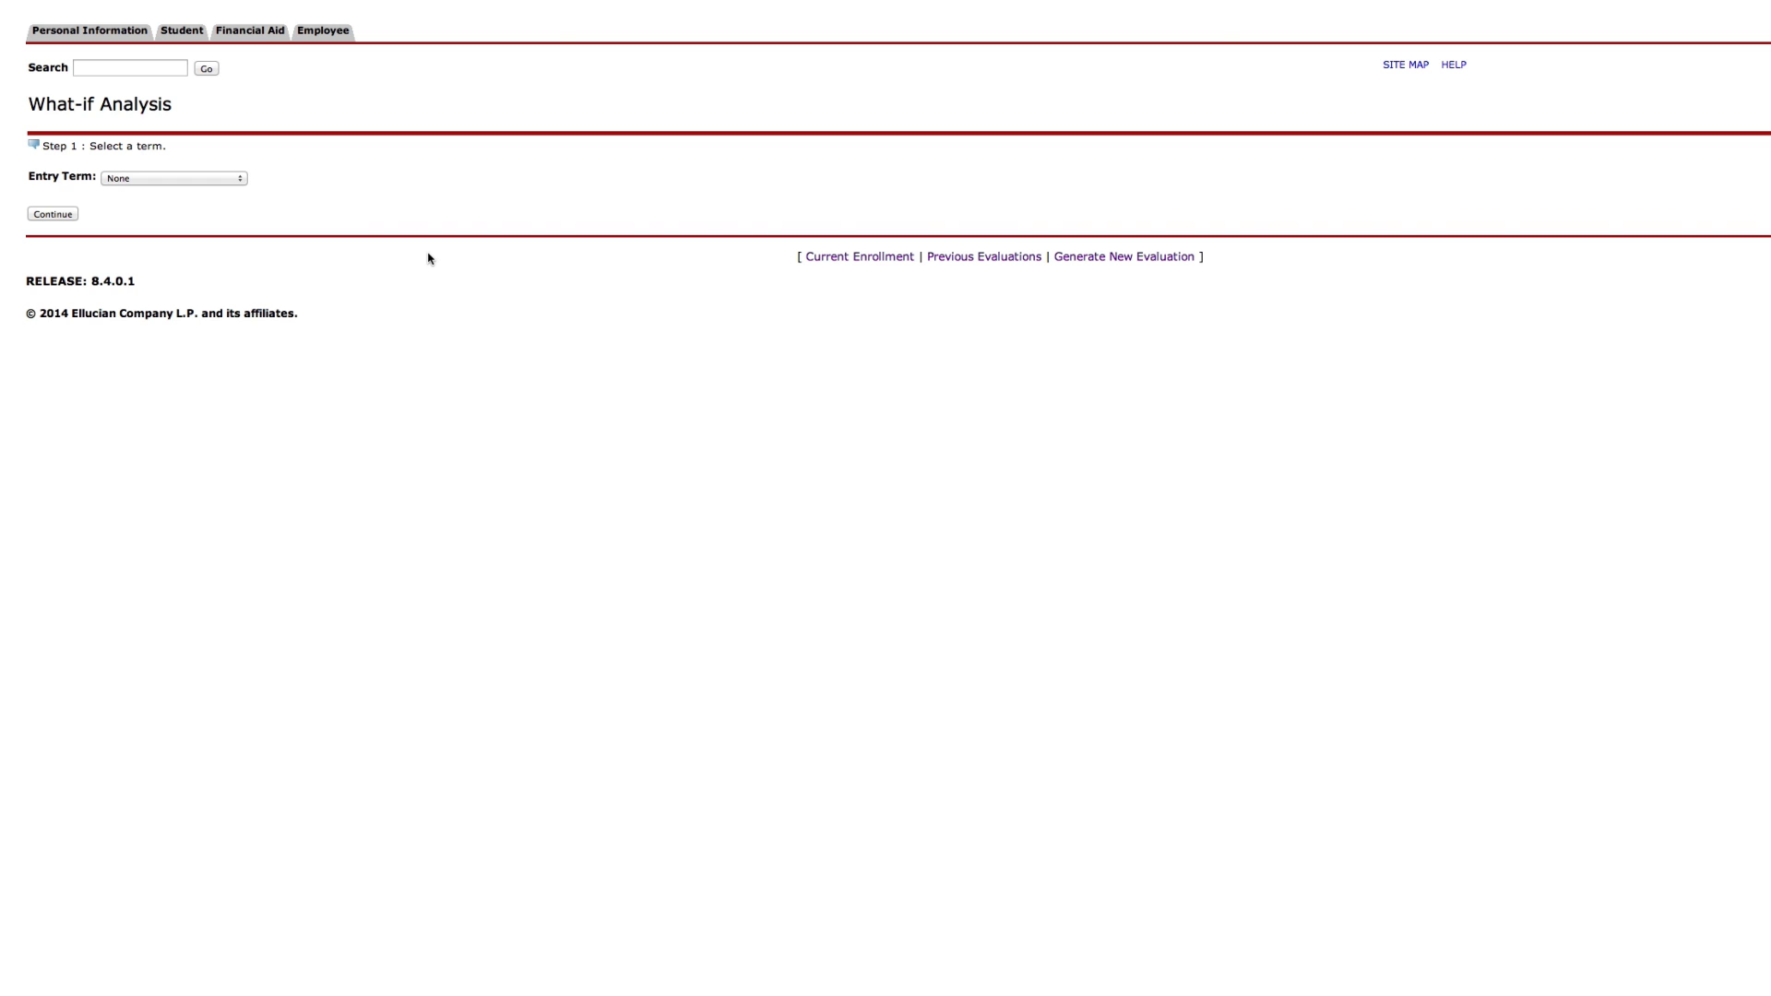
Choose Fall 2014 as entry term and Art - Graphic Design BA as the what-if program.
left_click(224, 177)
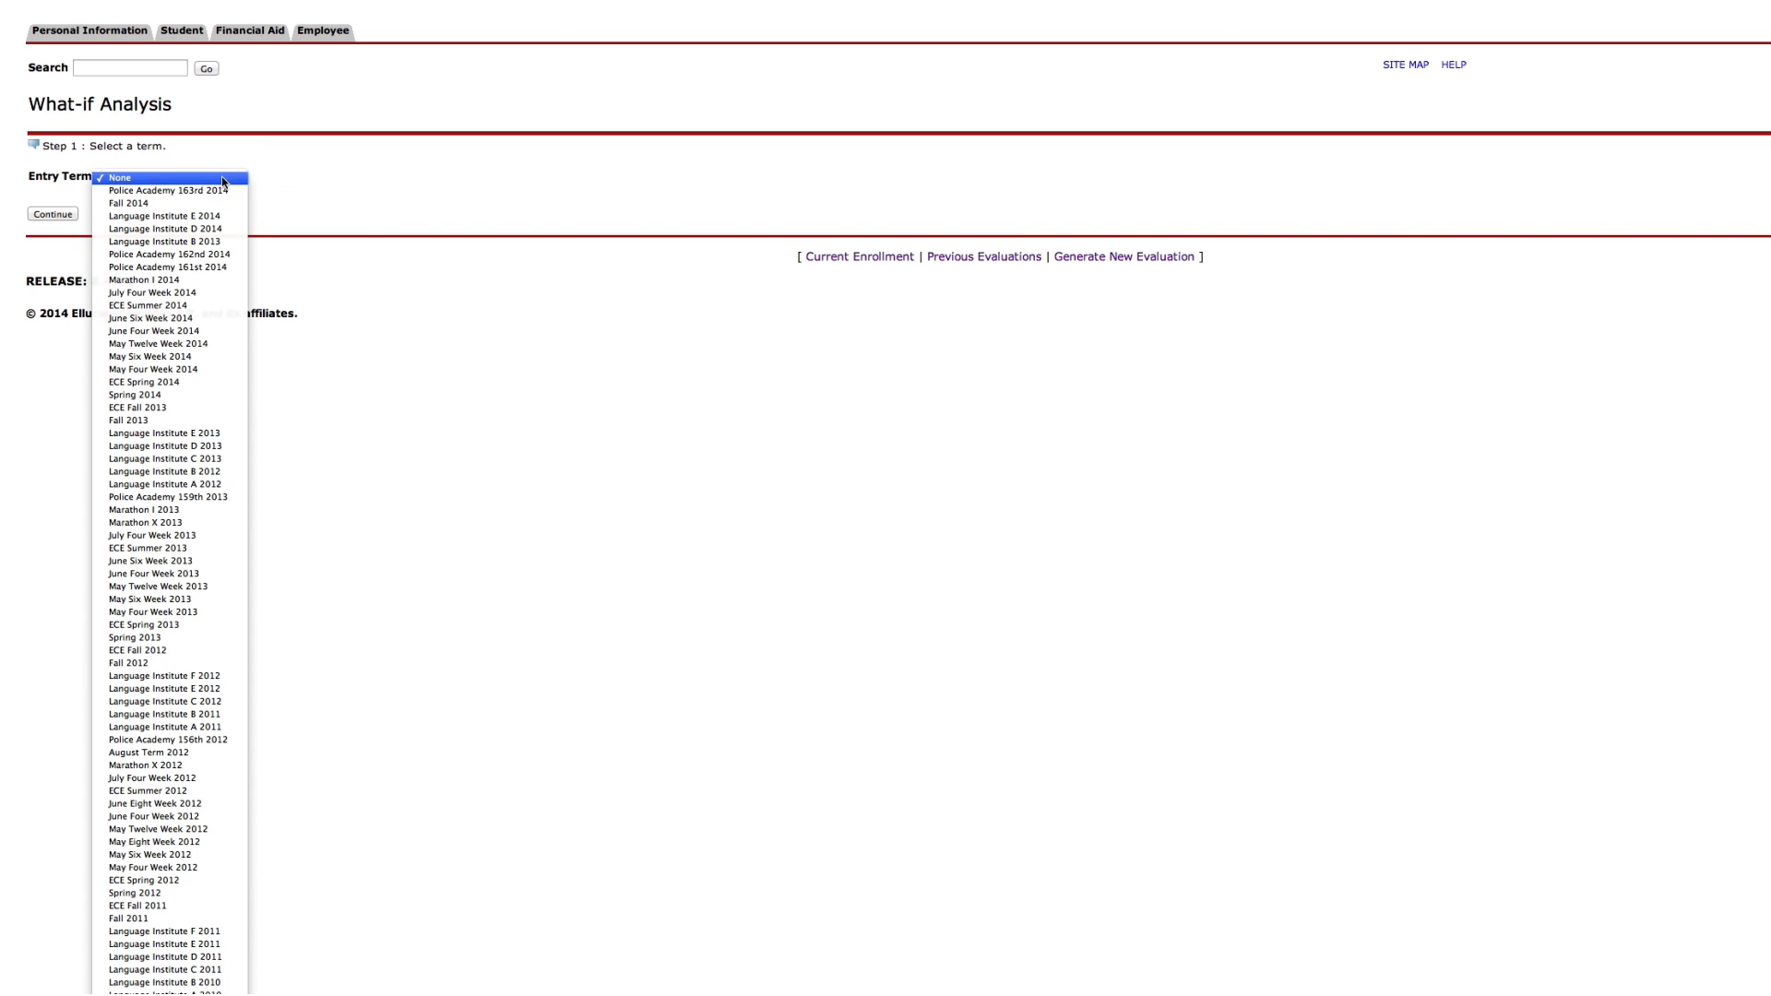
left_click(219, 204)
left_click(54, 215)
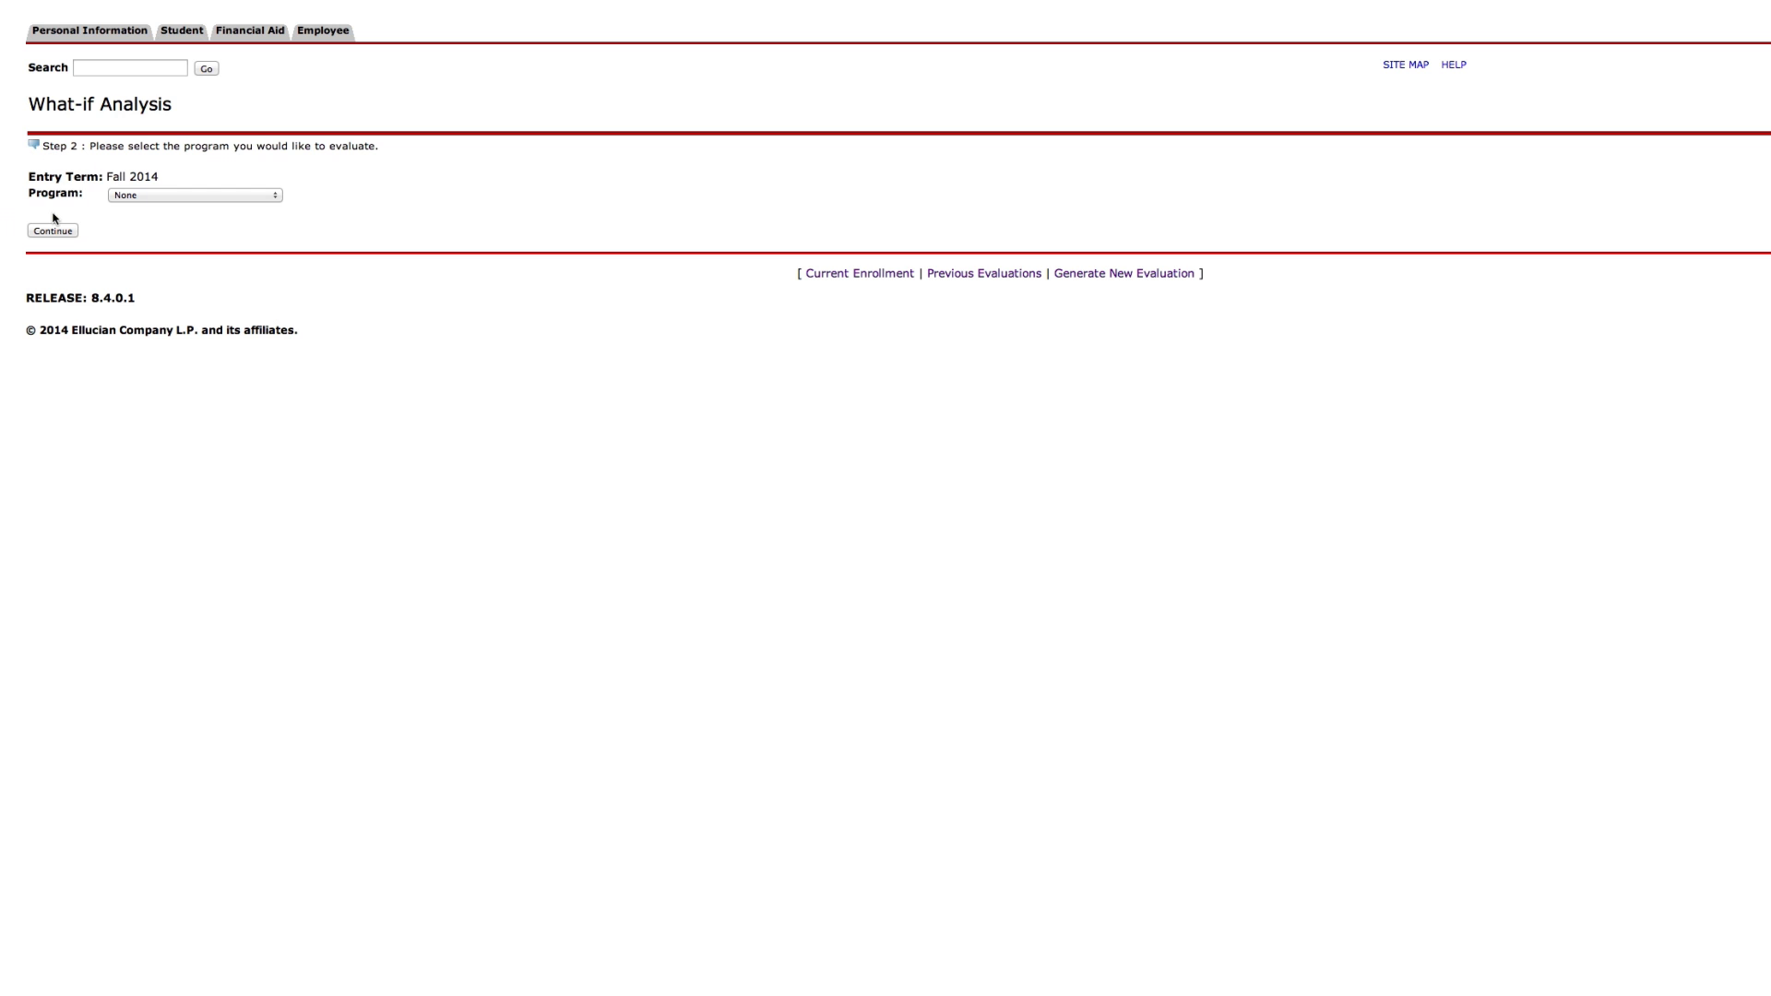
left_click(155, 196)
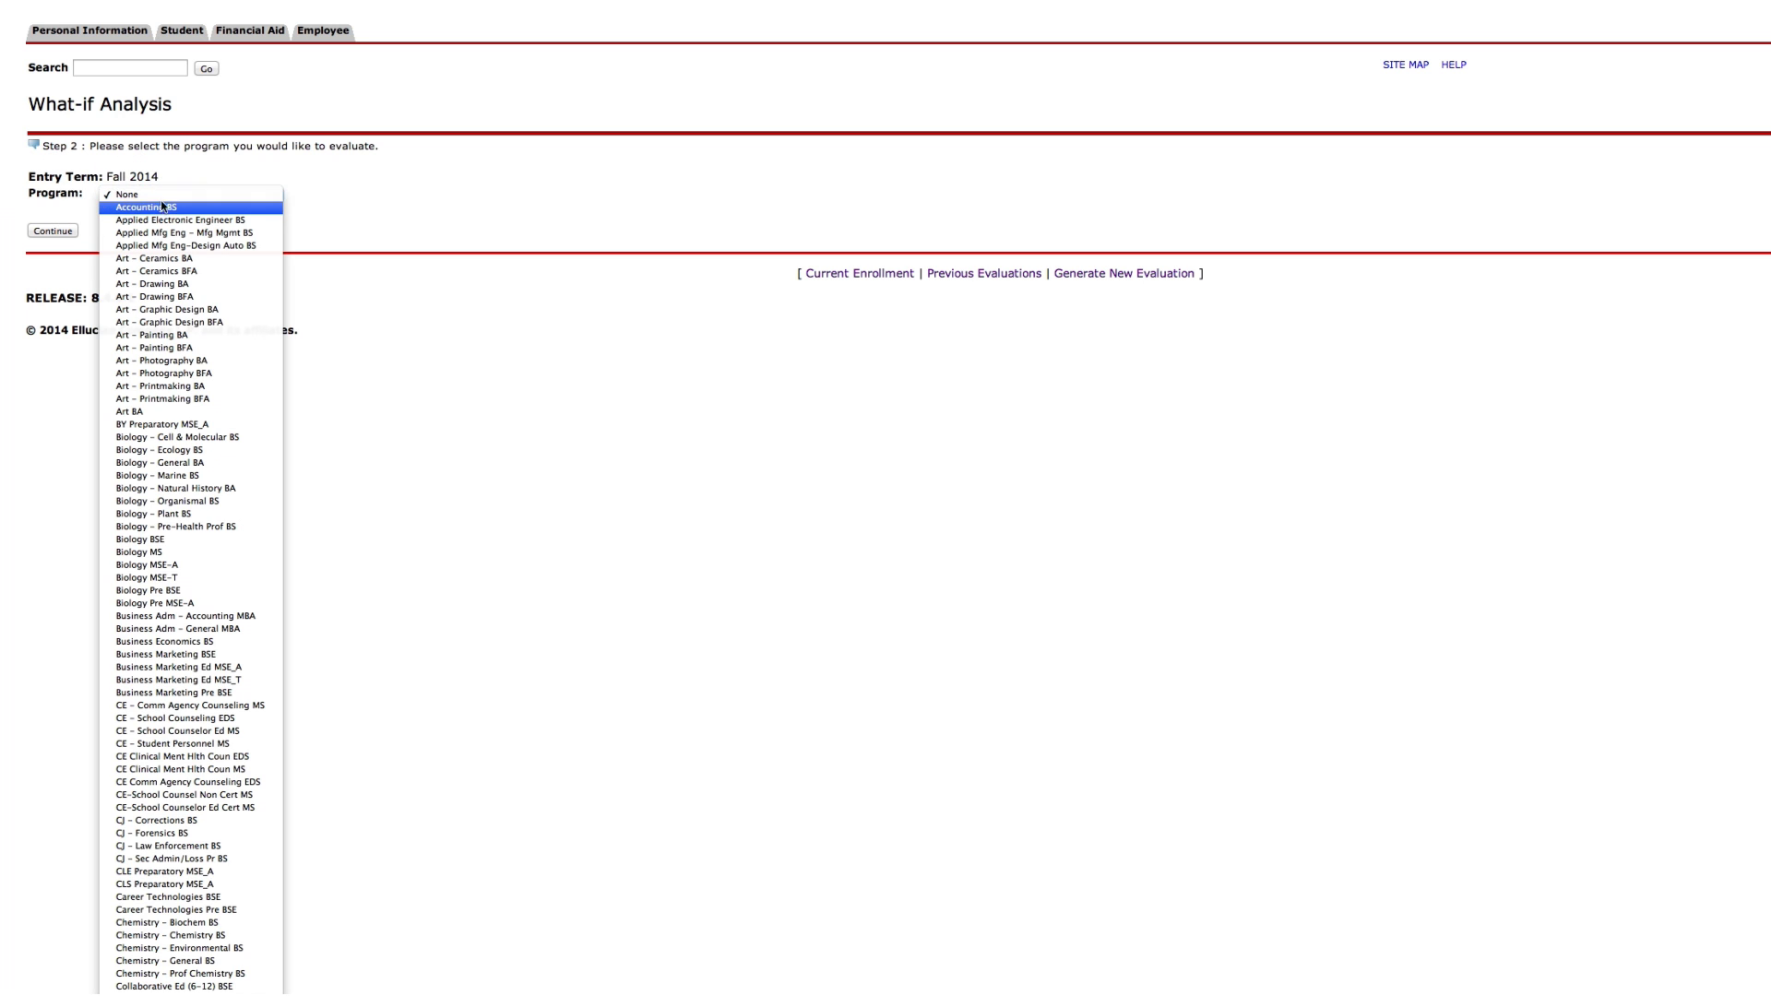
left_click(231, 314)
left_click(55, 232)
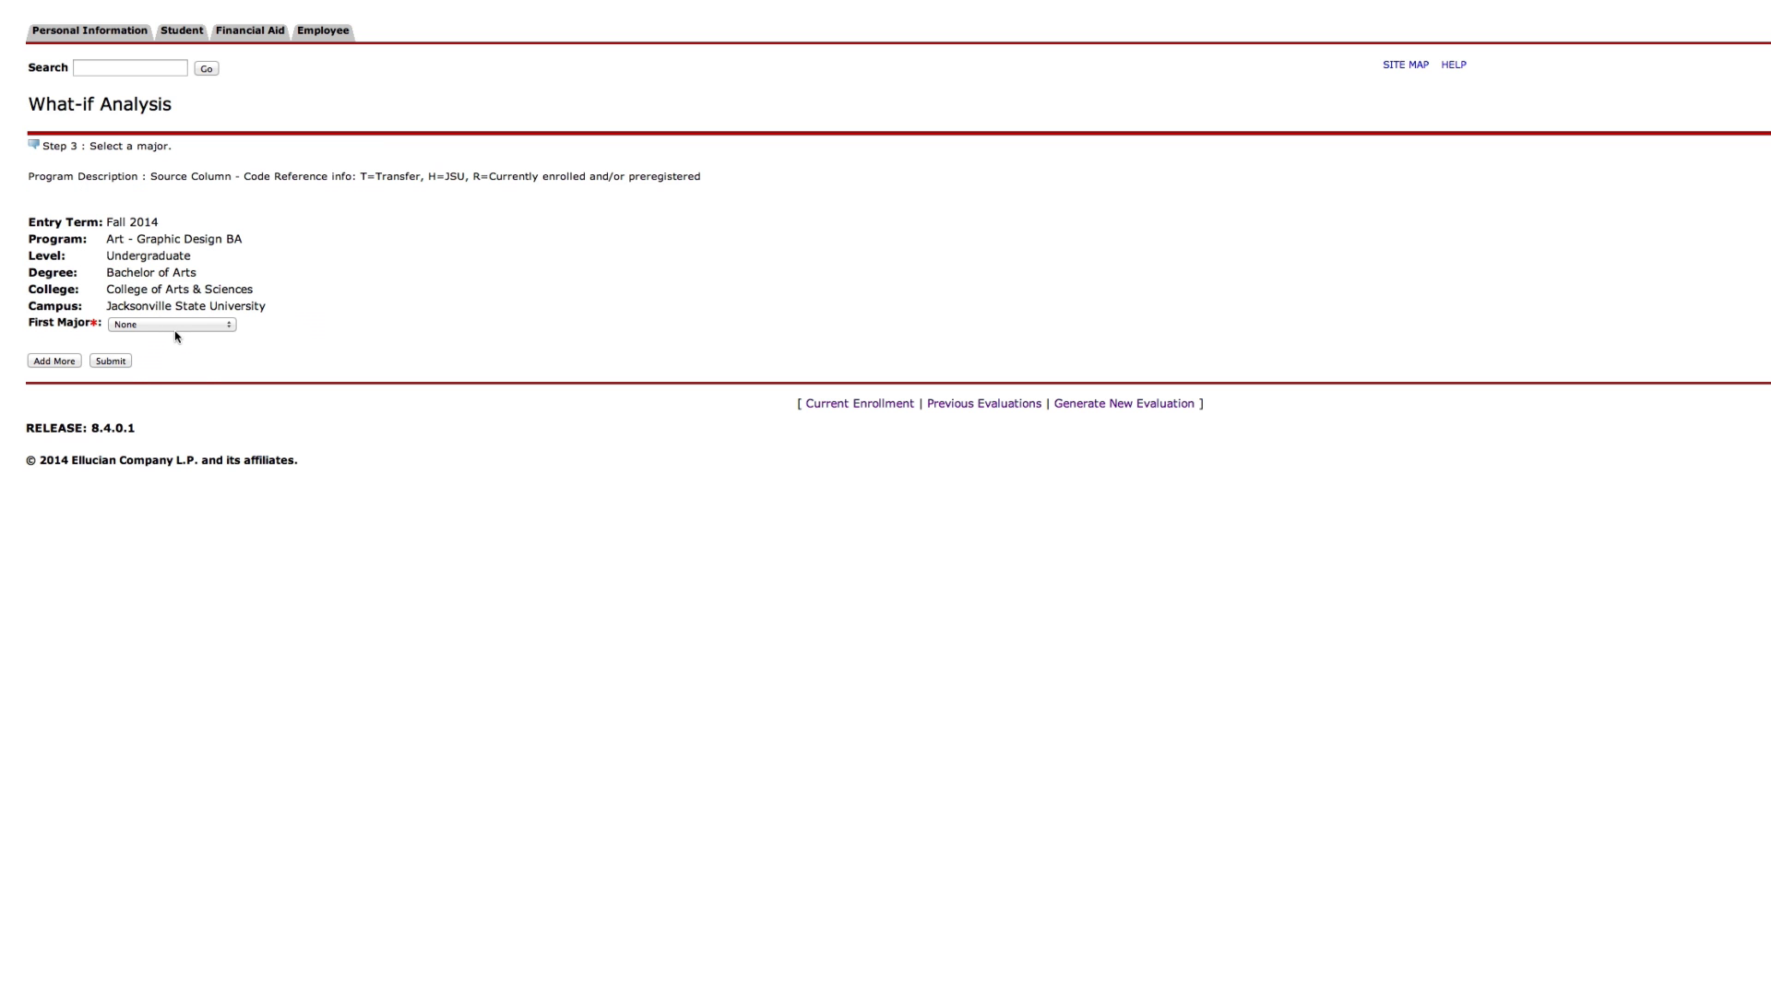
Set Art as first major and Graphic Design as Concentration 1.
left_click(178, 324)
left_click(179, 338)
left_click(52, 360)
left_click(171, 361)
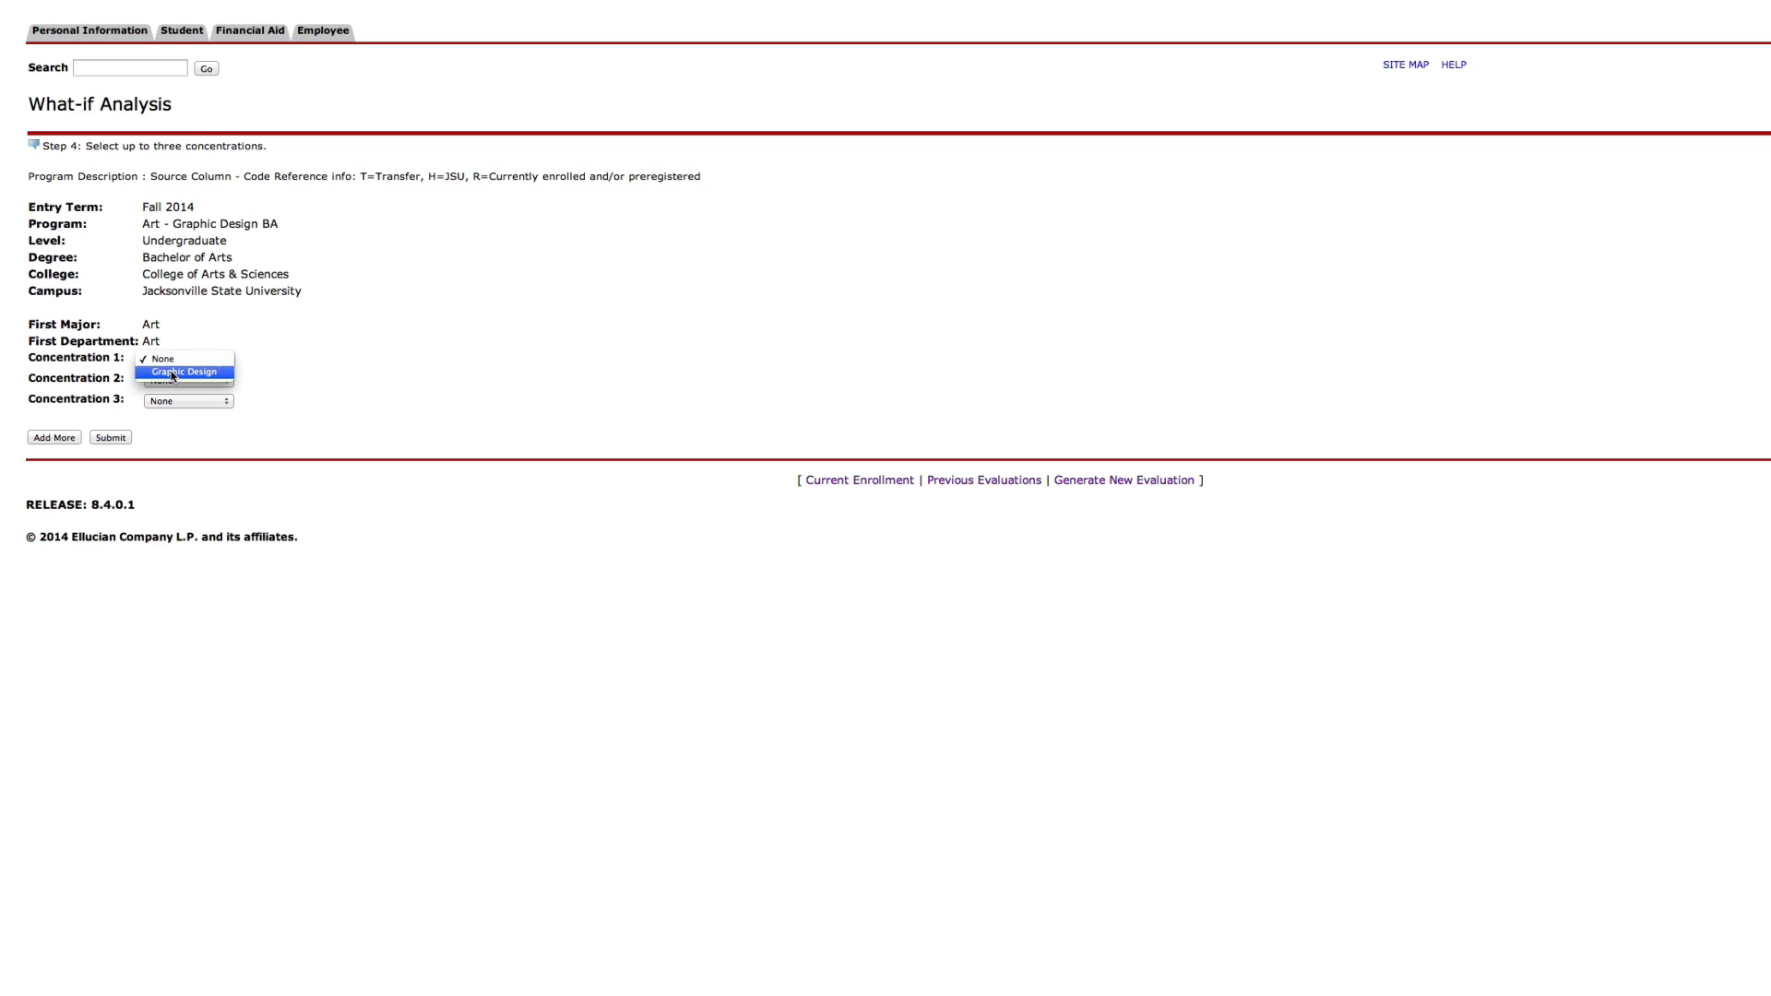
left_click(171, 372)
left_click(58, 440)
Add English as the first minor.
left_click(55, 439)
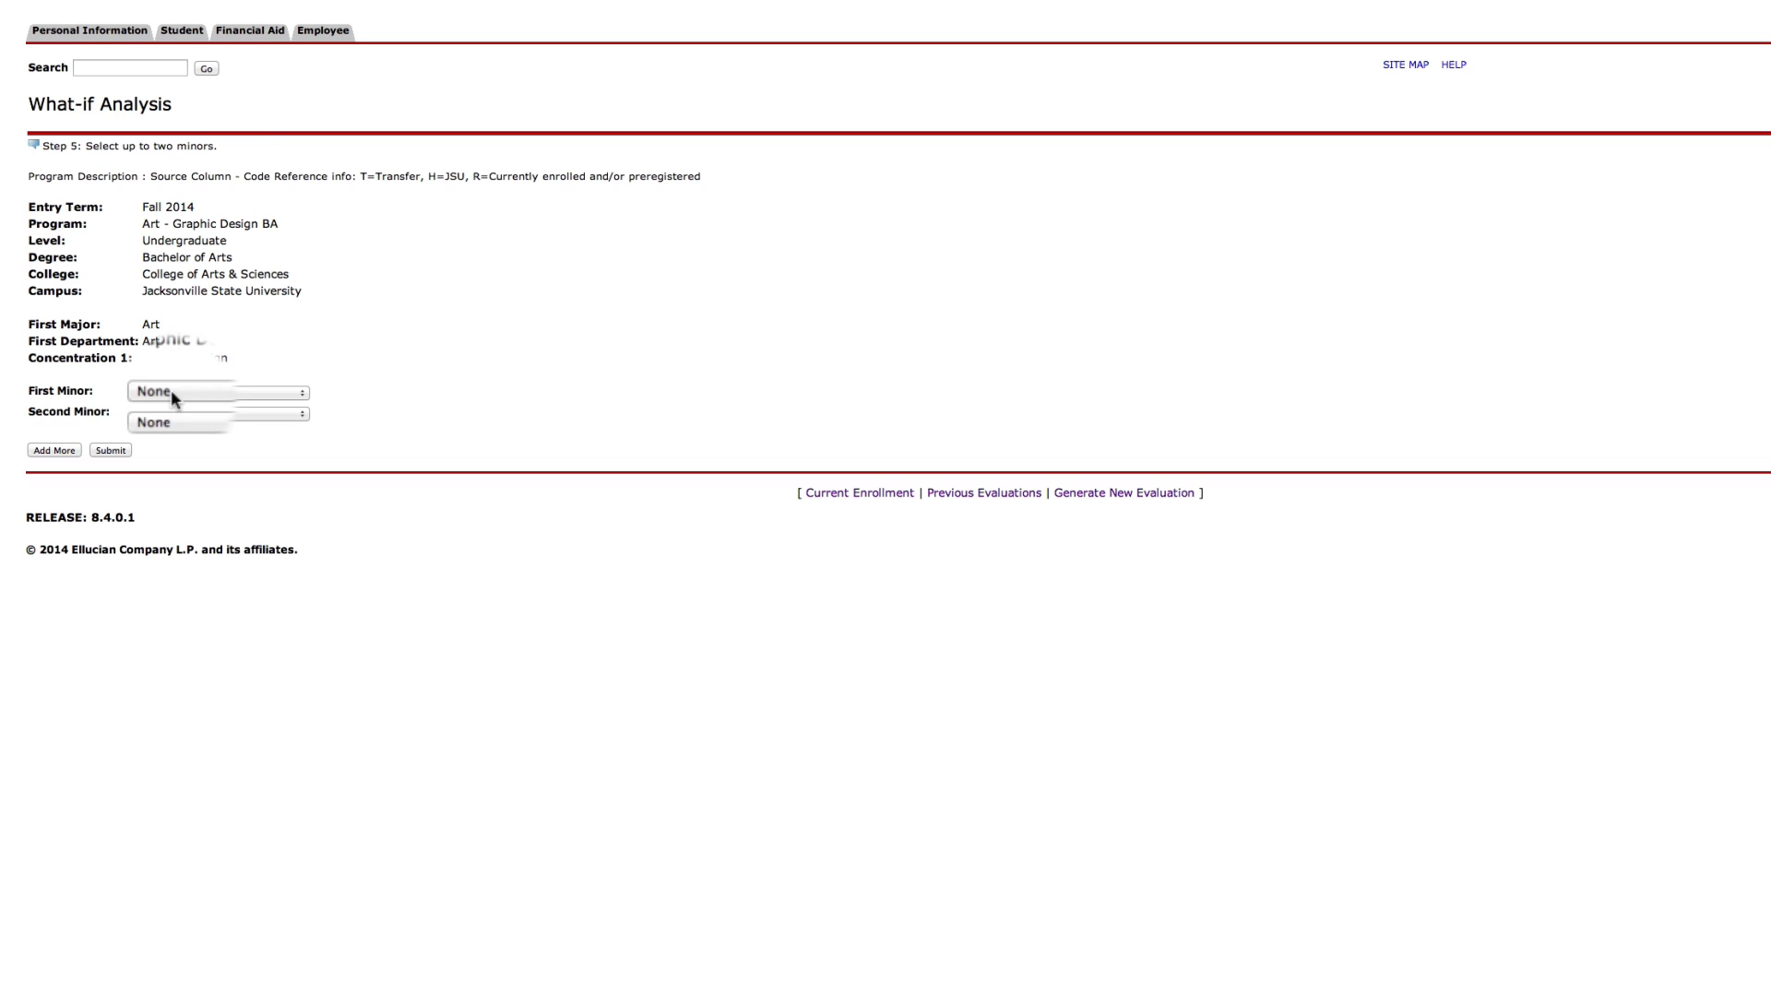
left_click(172, 393)
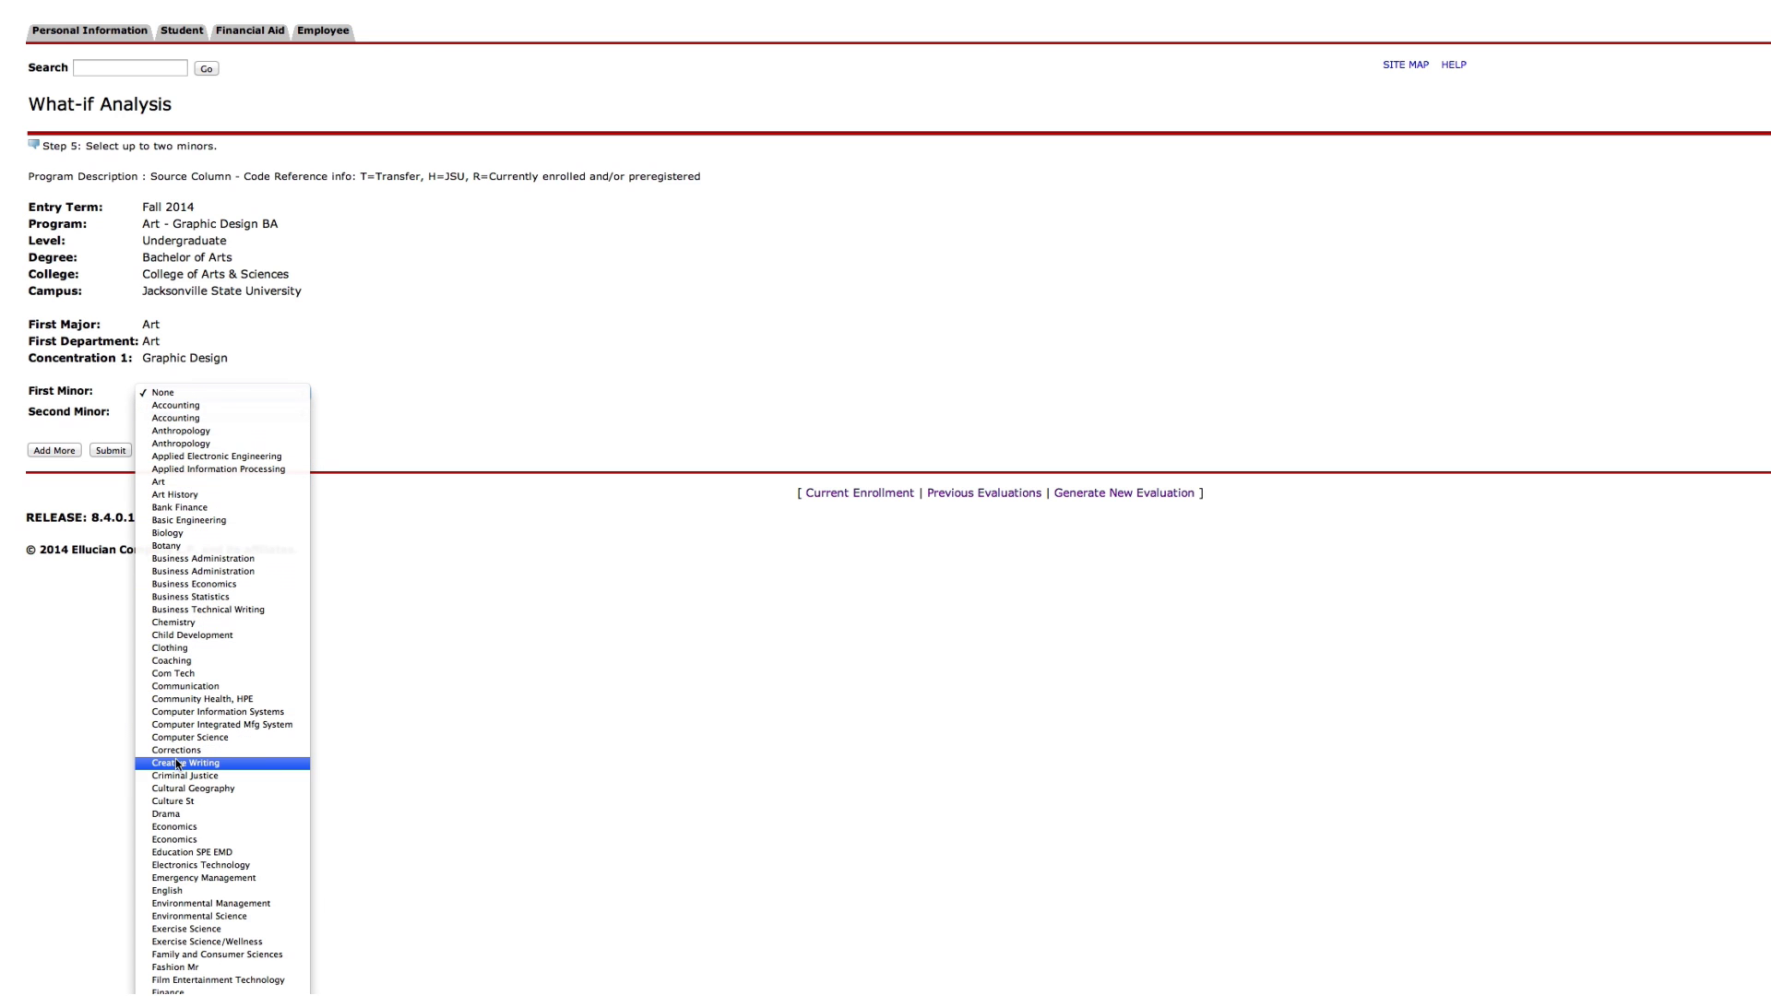
left_click(169, 891)
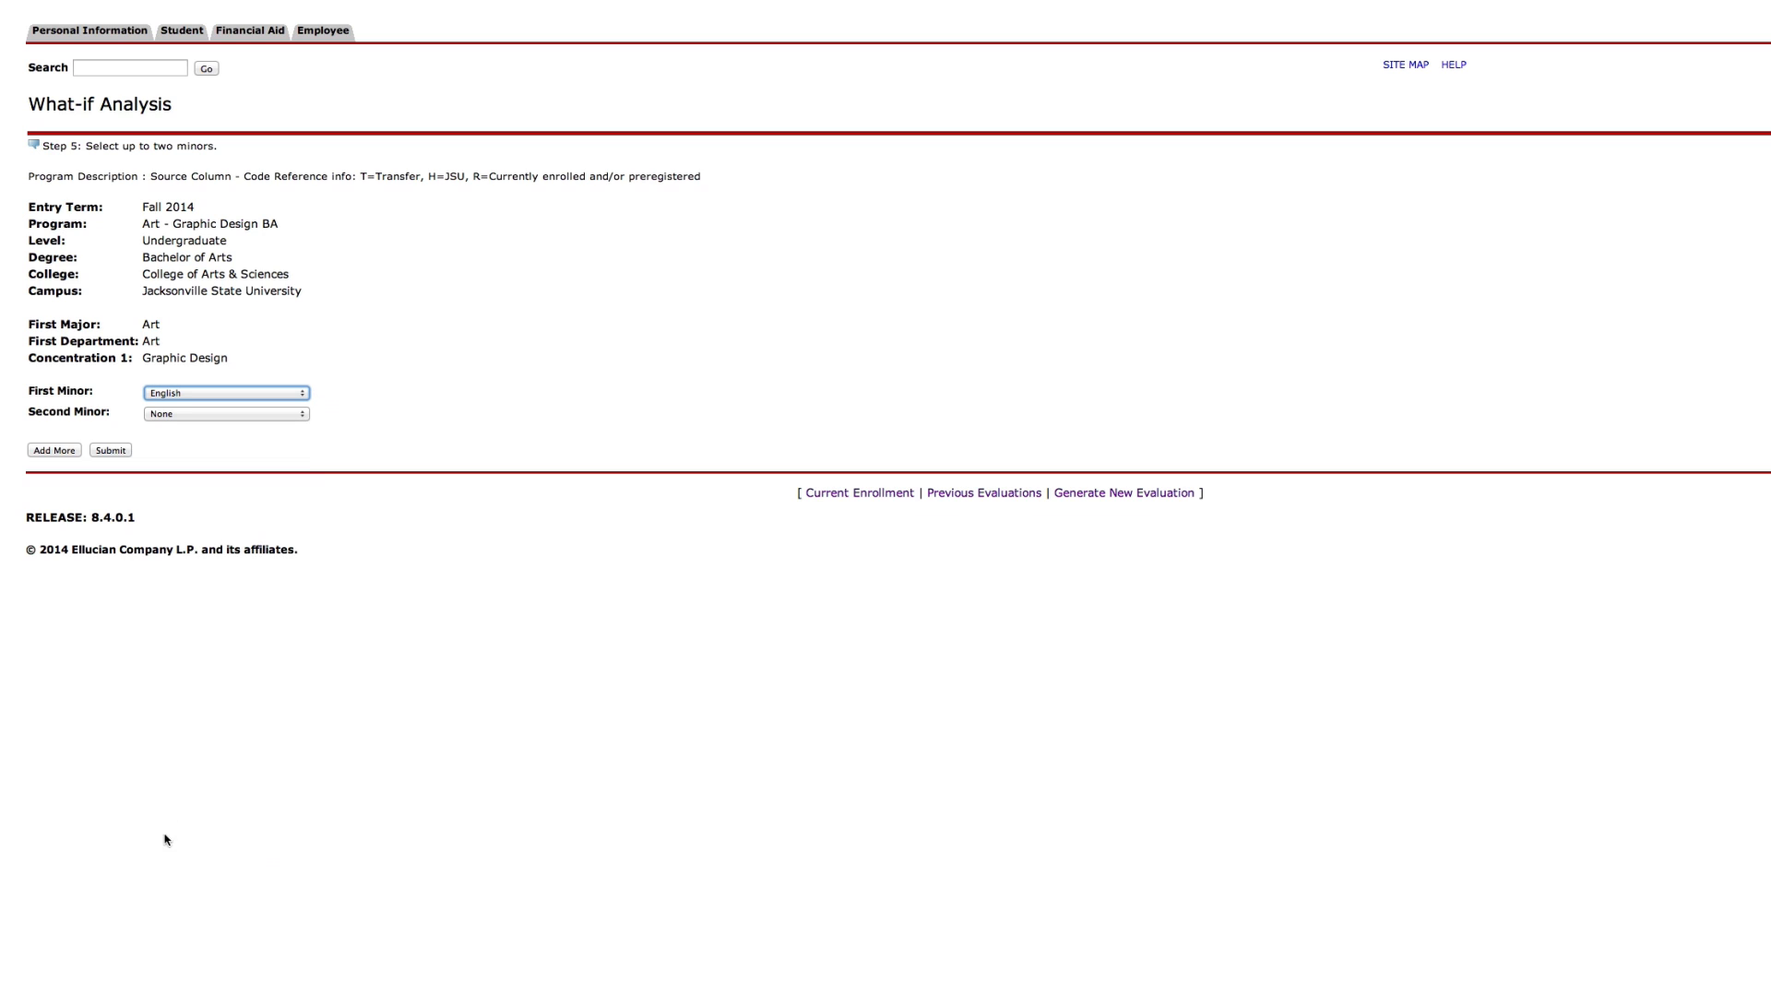
Submit the choices and generate the what-if report with Fall 2014 as evaluation term.
left_click(108, 451)
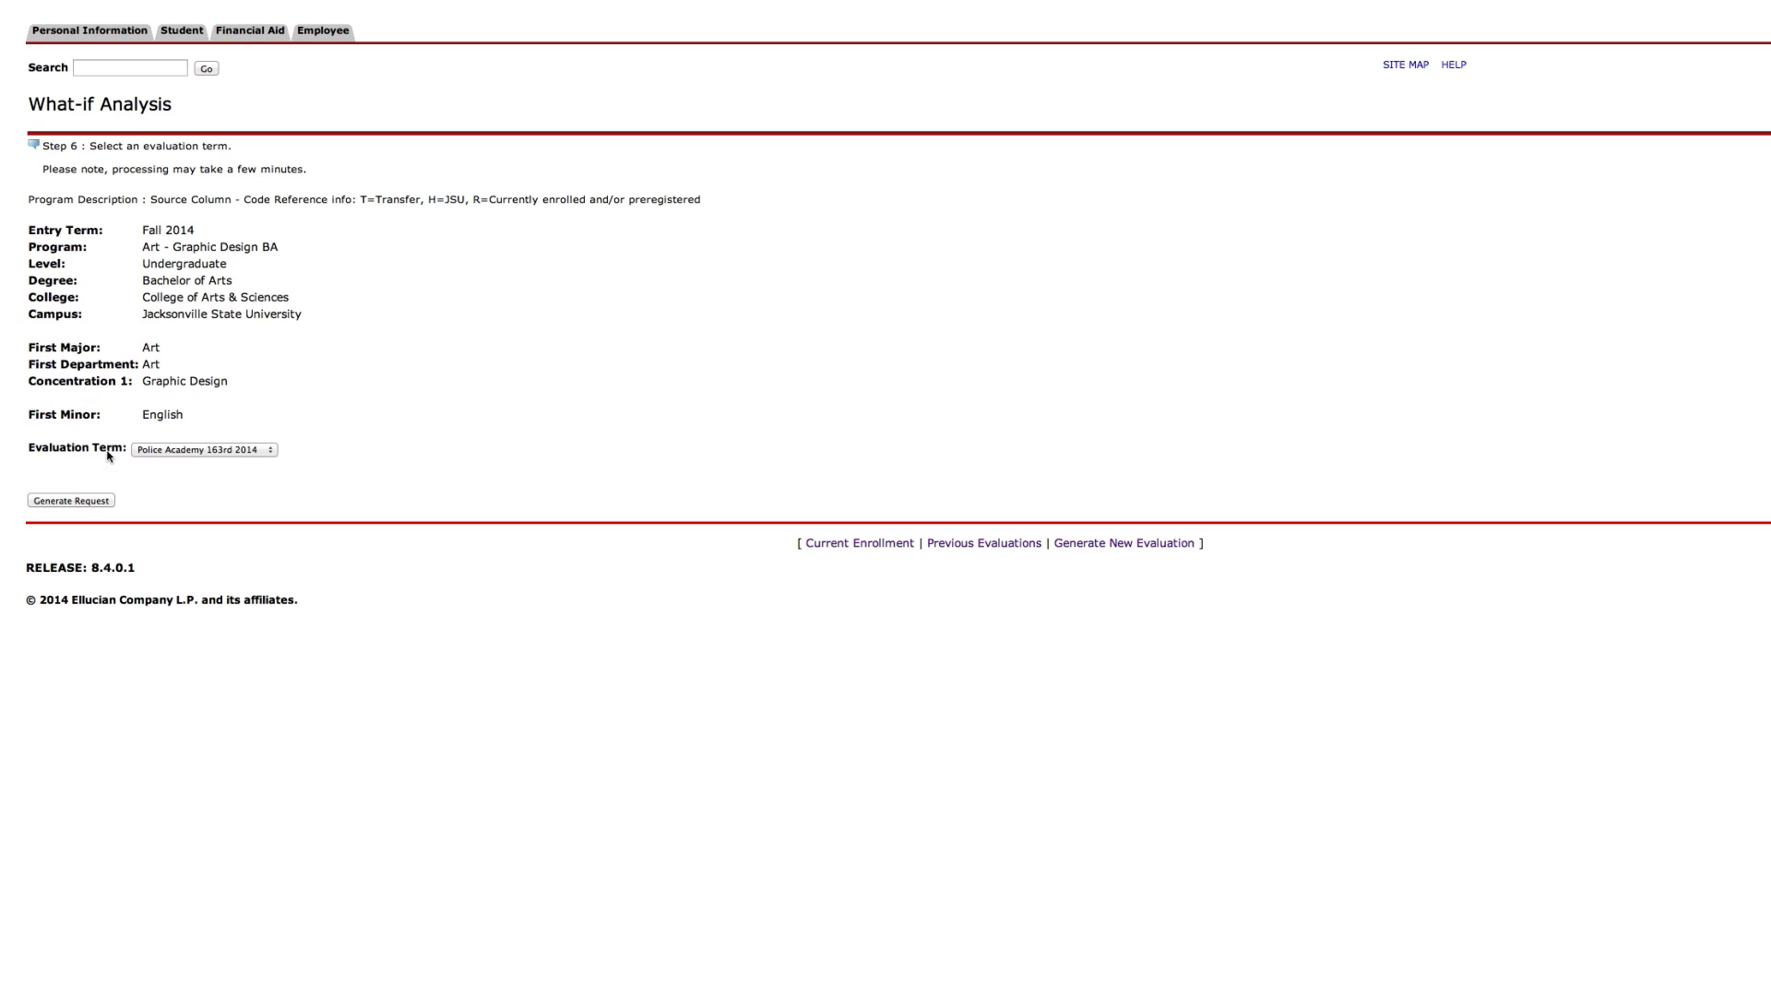
left_click(148, 450)
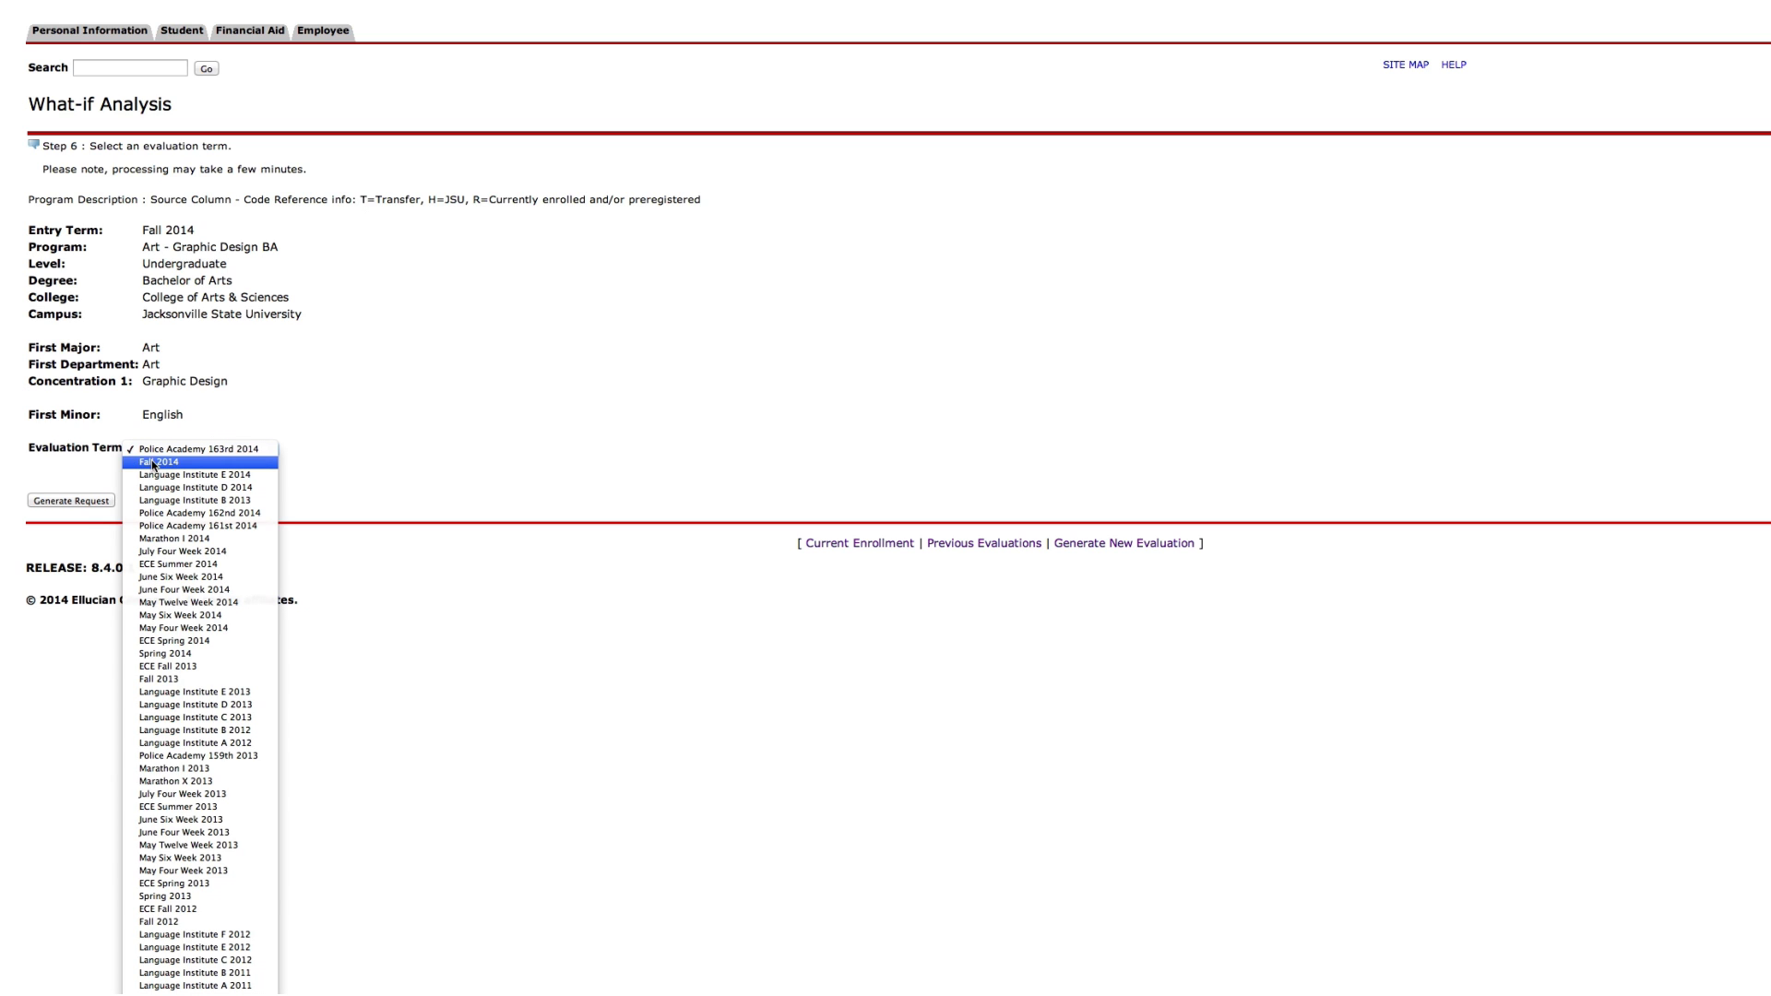
left_click(153, 462)
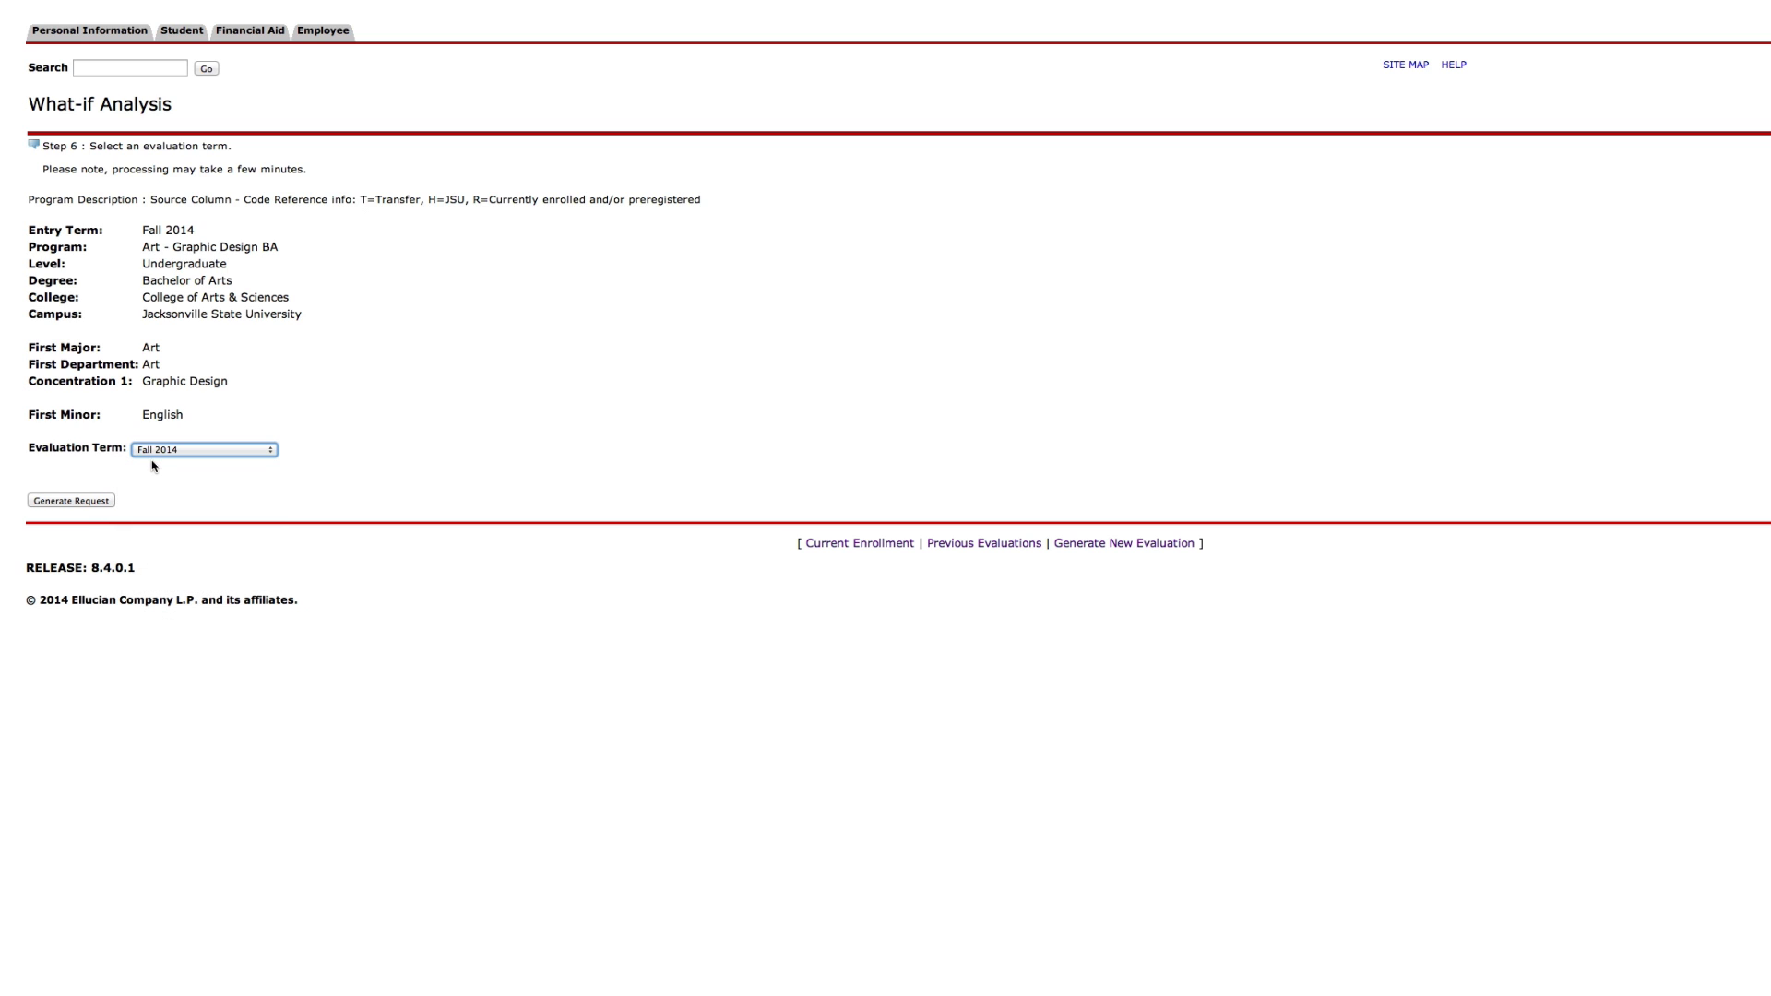
left_click(78, 501)
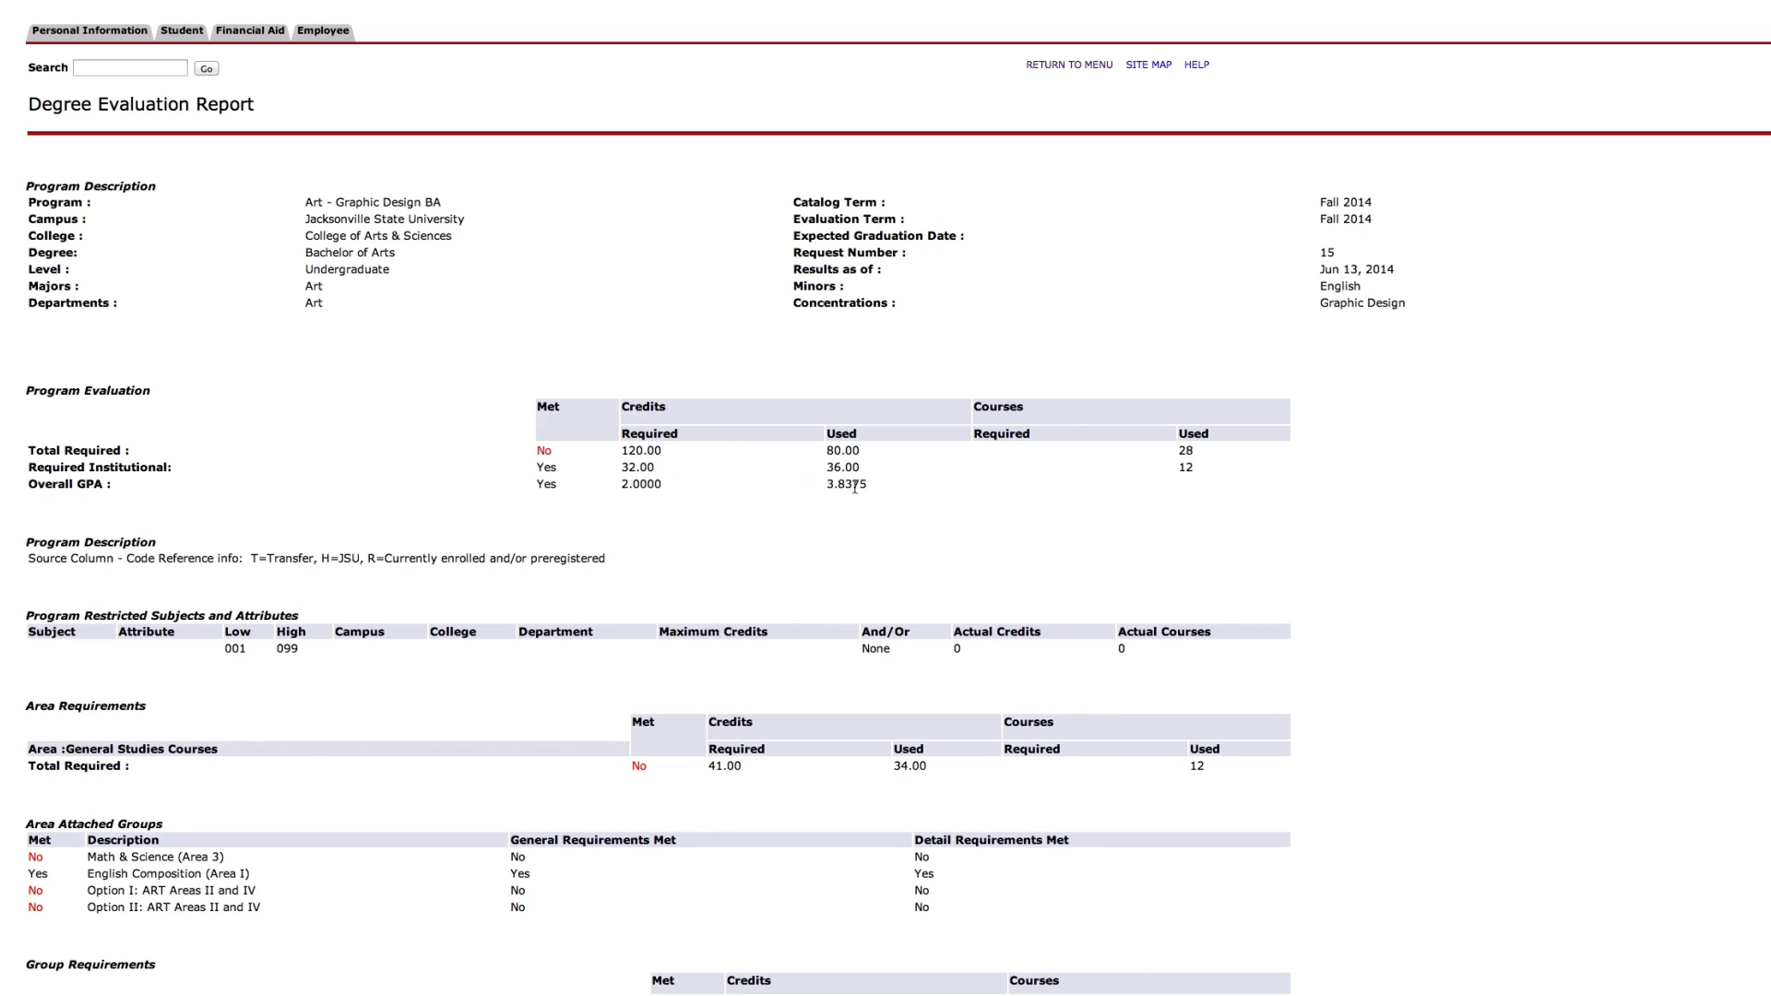
Scroll past General Studies (34 of 41 credits) and Math & Science to the Option I and II ART groups.
scroll(1498, 536, "down", 3)
scroll(1498, 536, "down", 5)
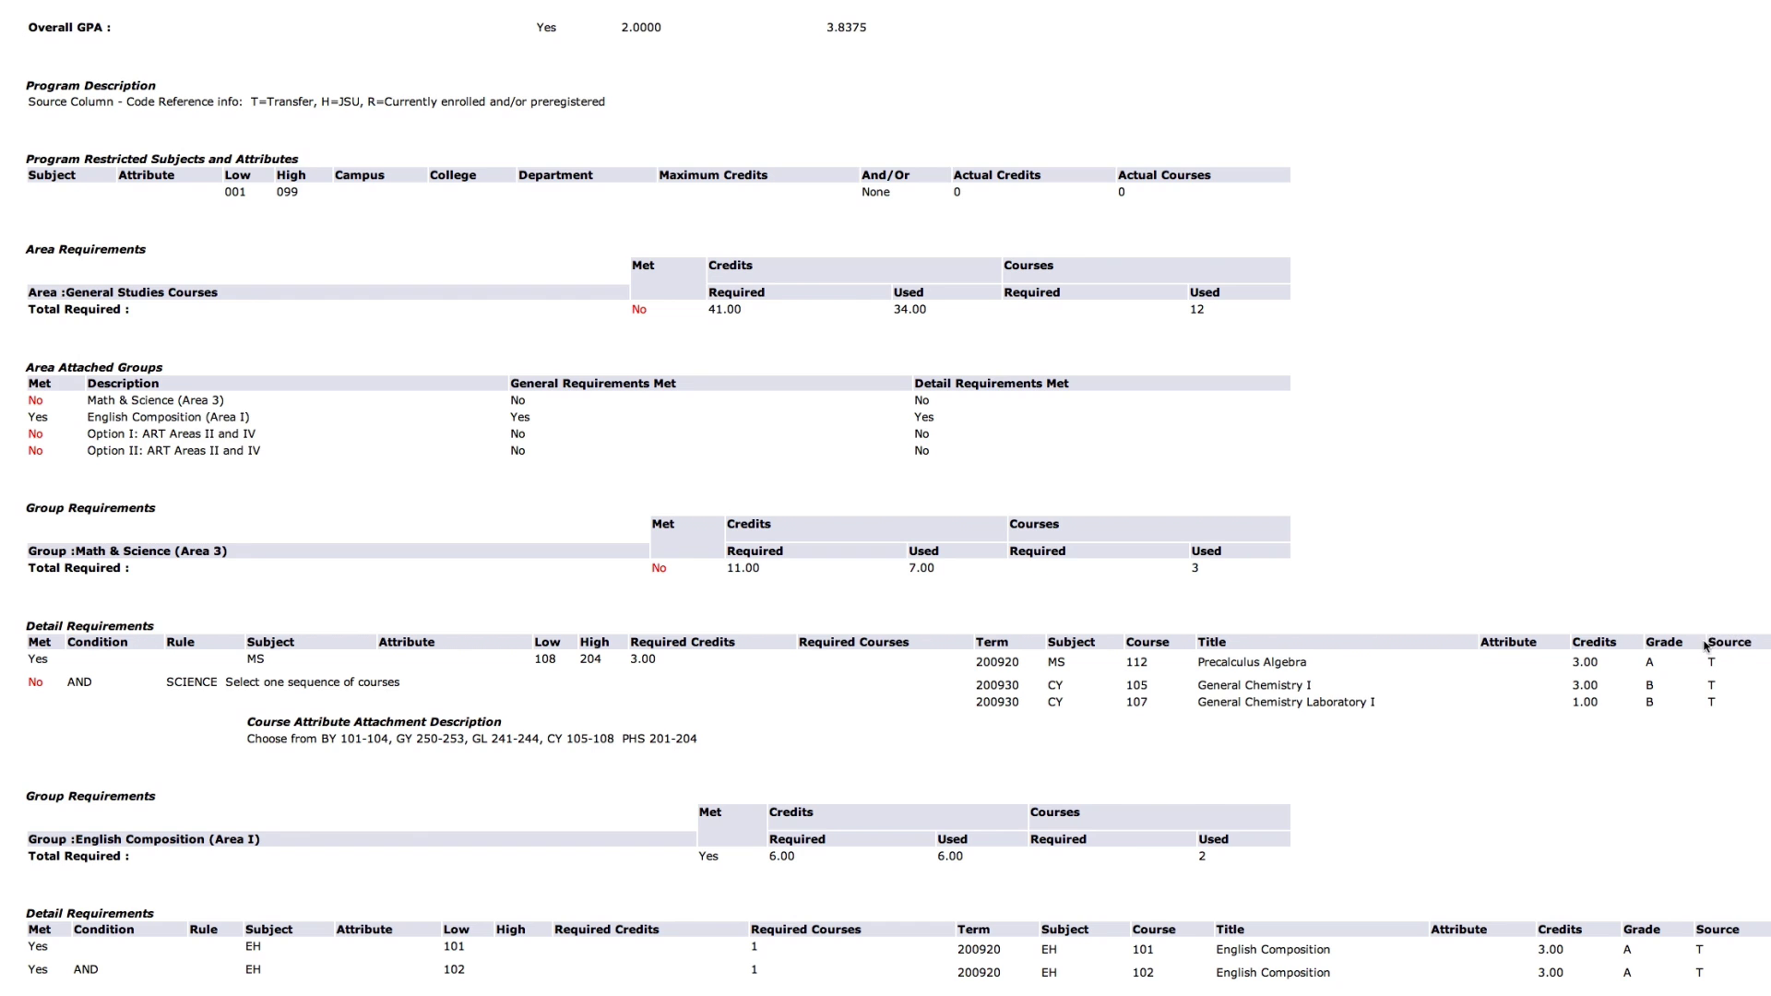
scroll(1696, 648, "down", 2)
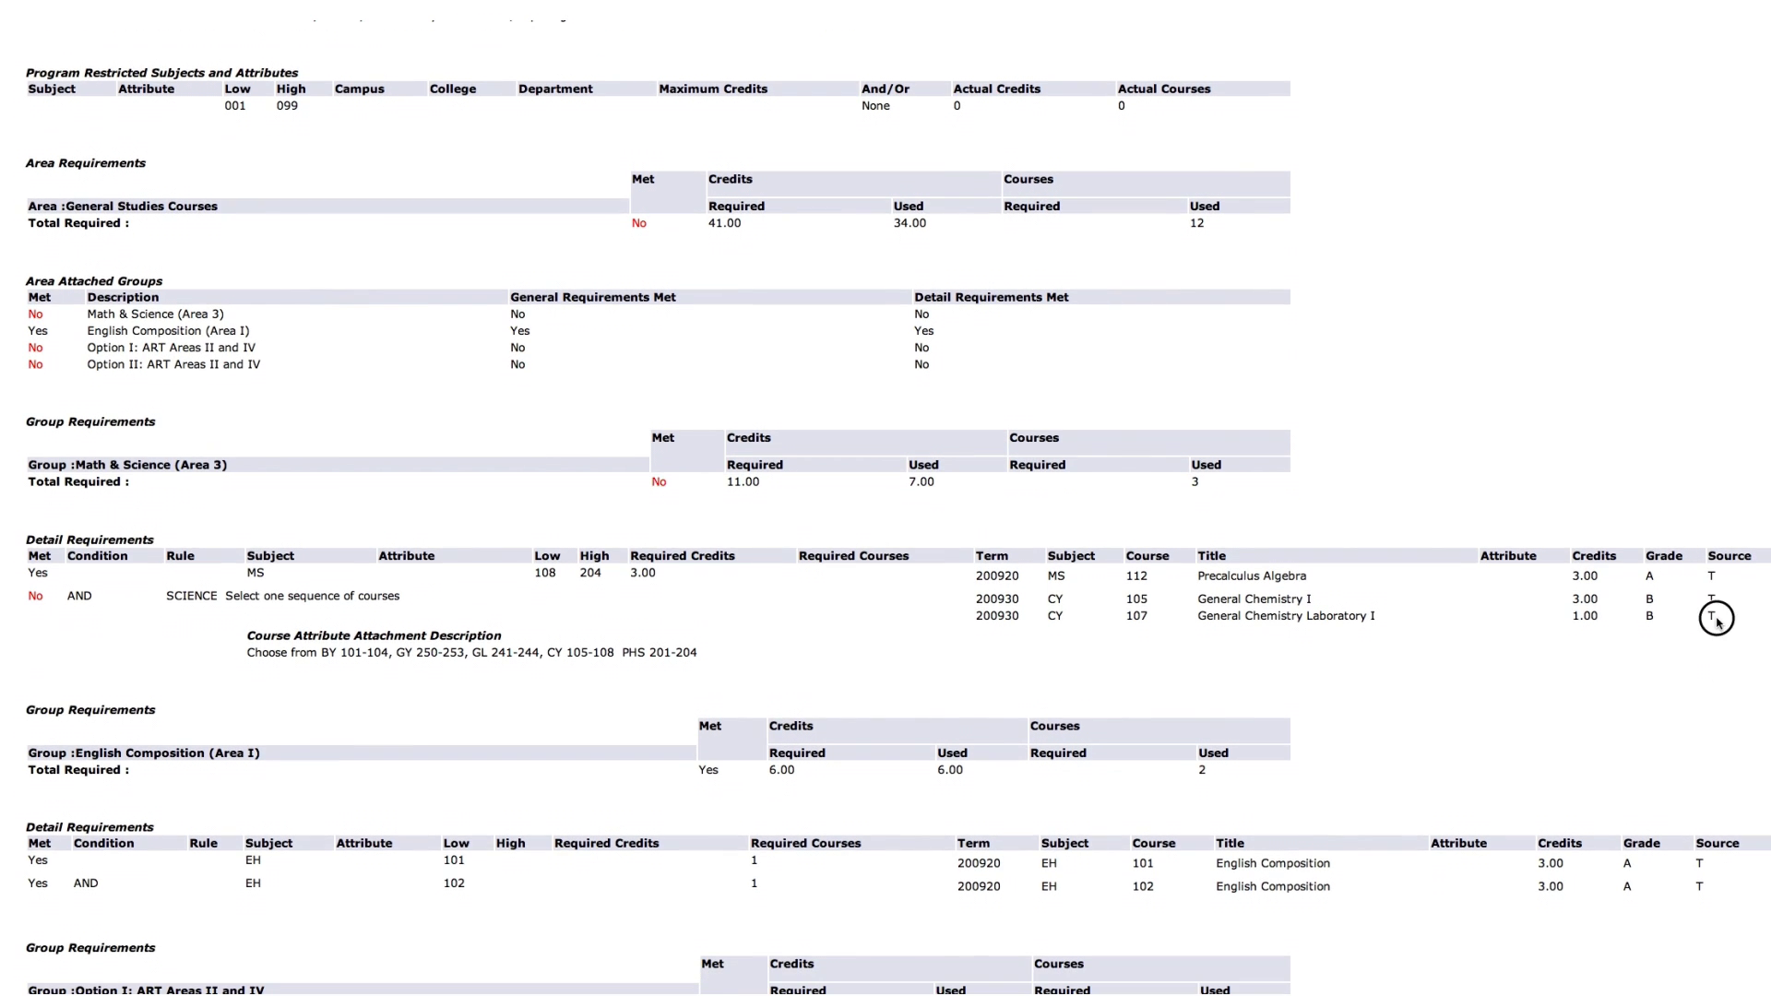
scroll(1720, 623, "down", 3)
scroll(1718, 624, "down", 5)
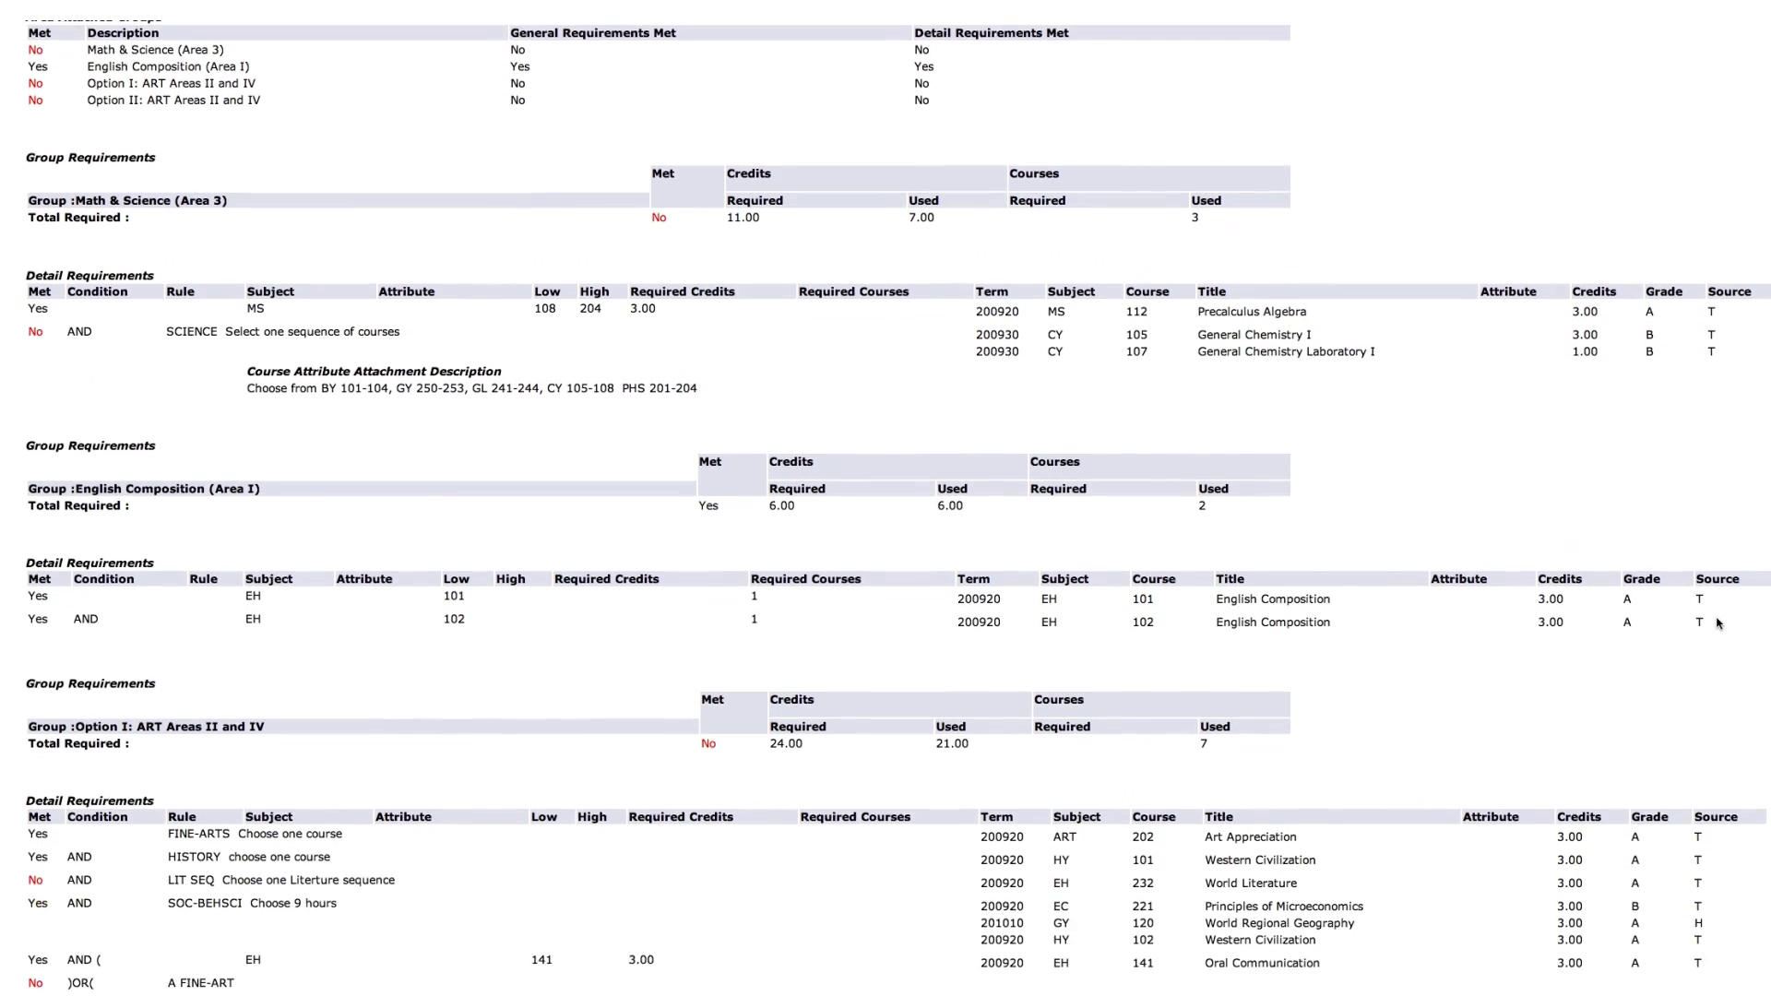
scroll(1721, 624, "down", 1)
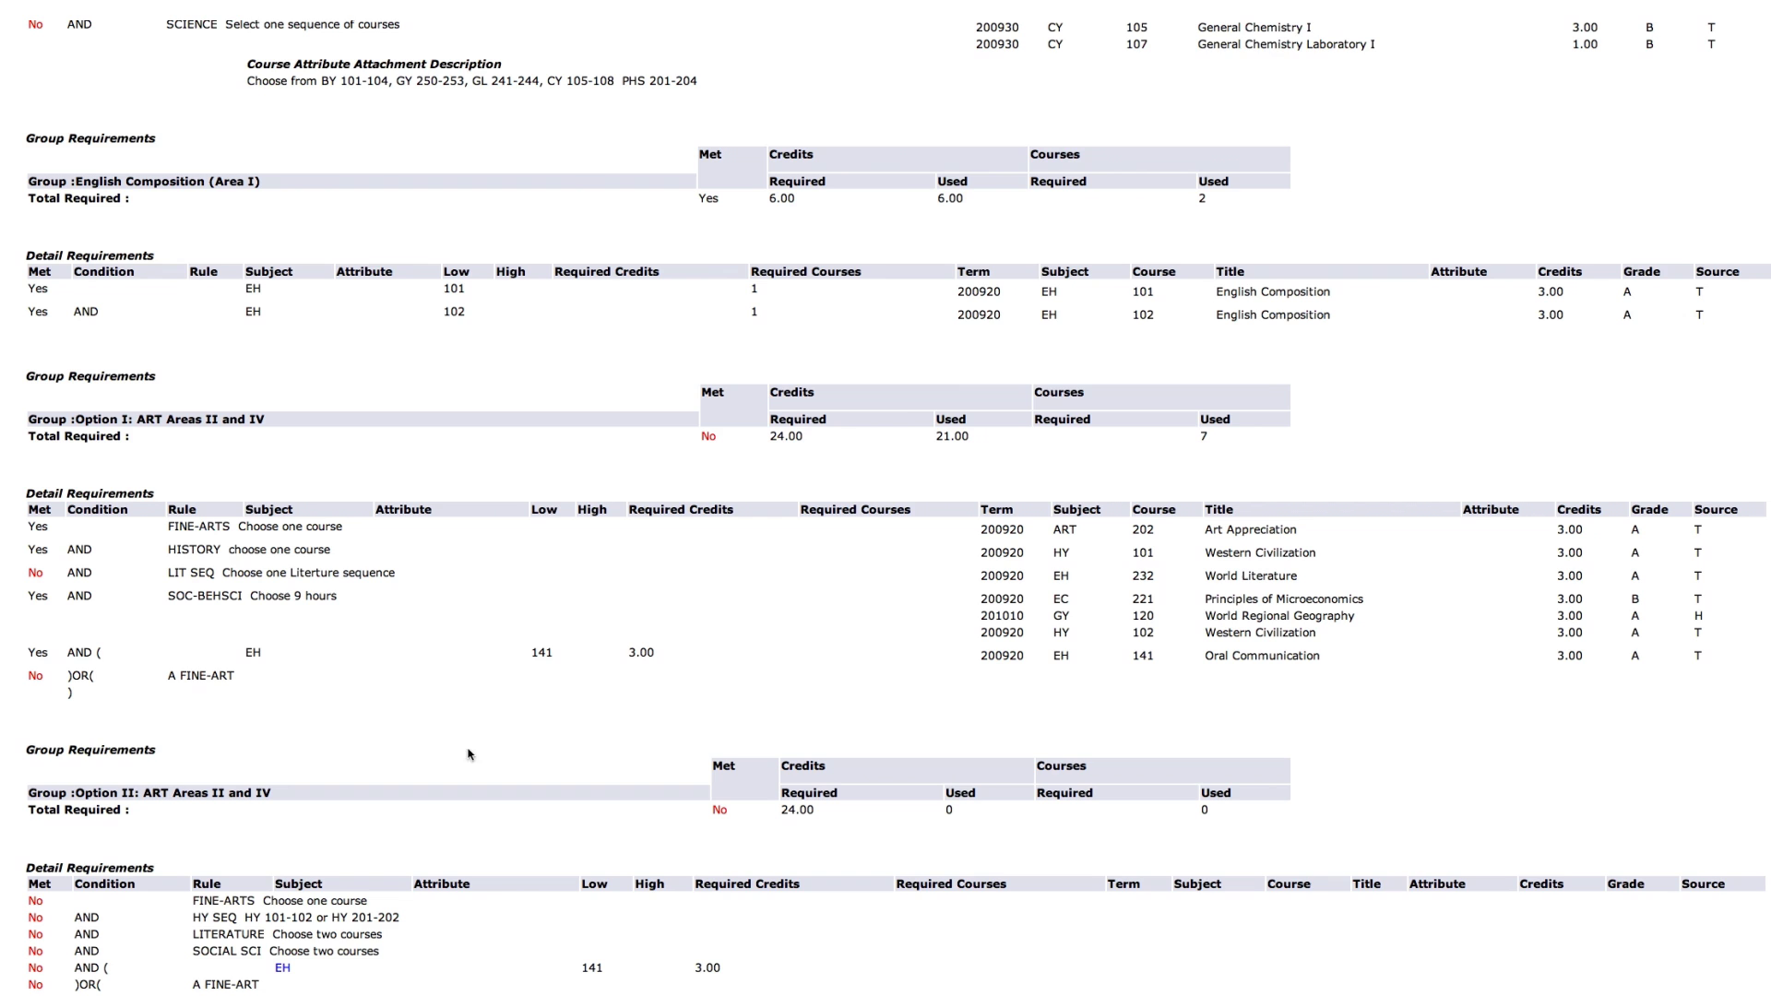
scroll(90, 768, "down", 3)
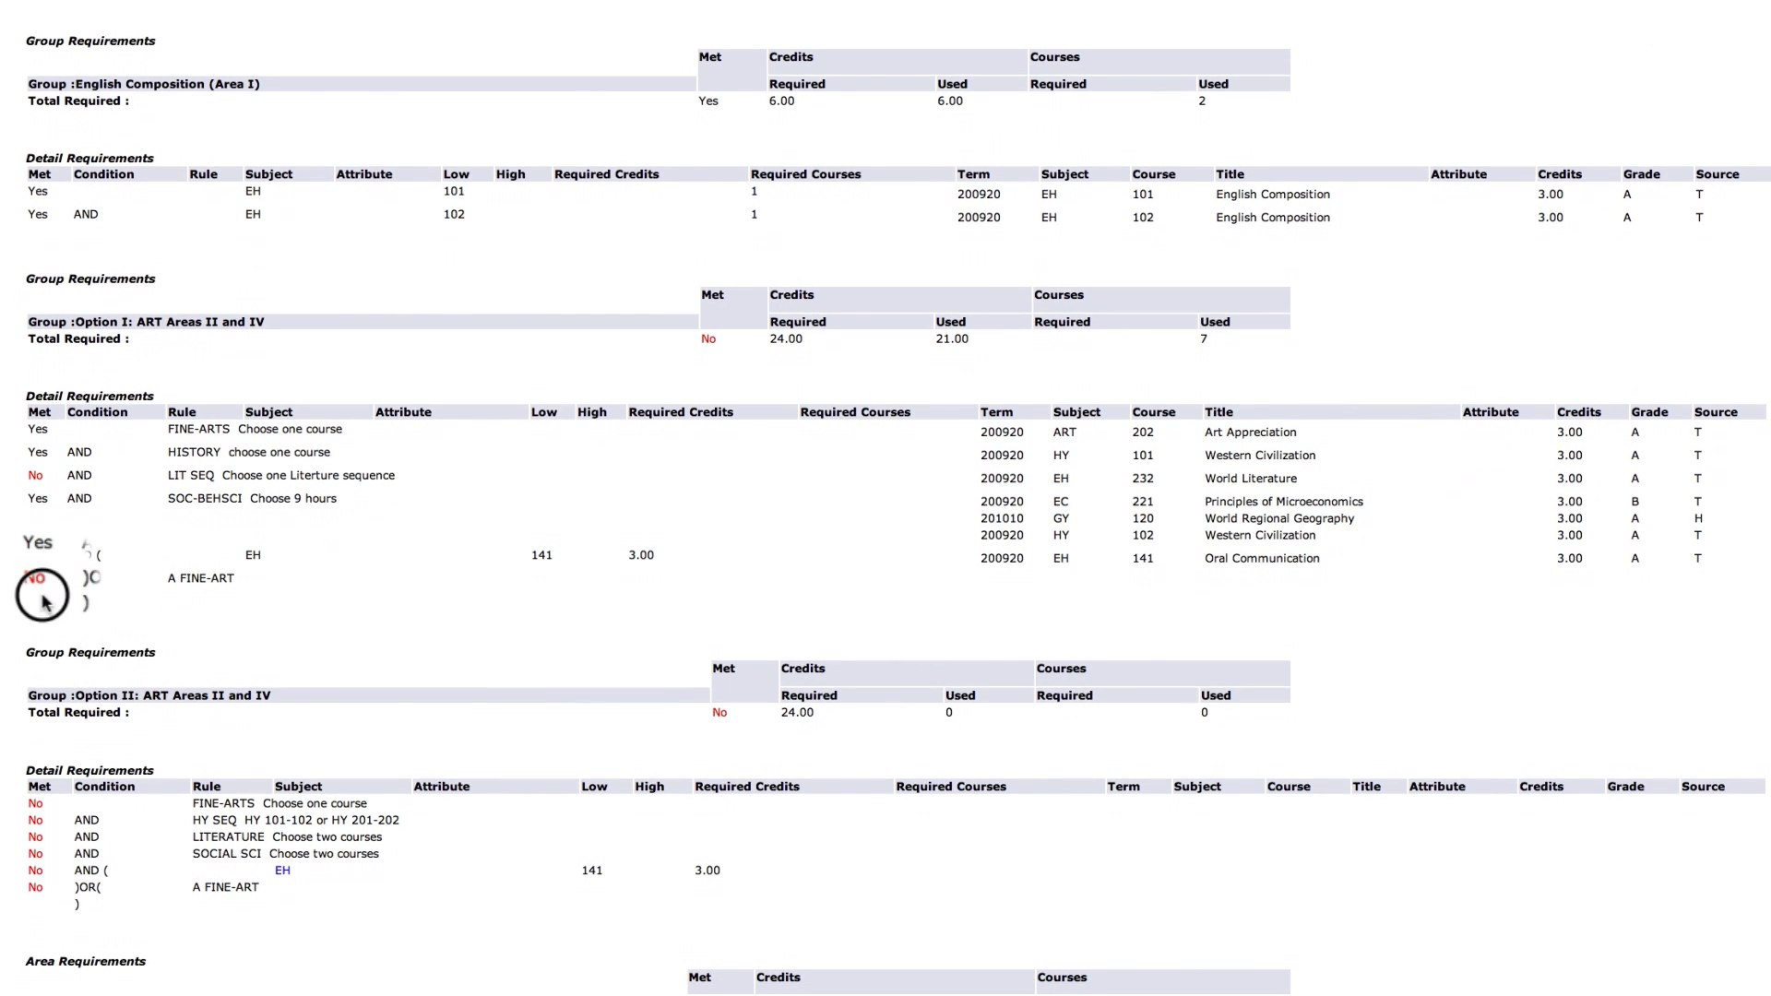
Scroll through BA Art, English Minor, Electives and 300/400-level areas to Institutional GPA and graduation tests.
scroll(66, 713, "down", 5)
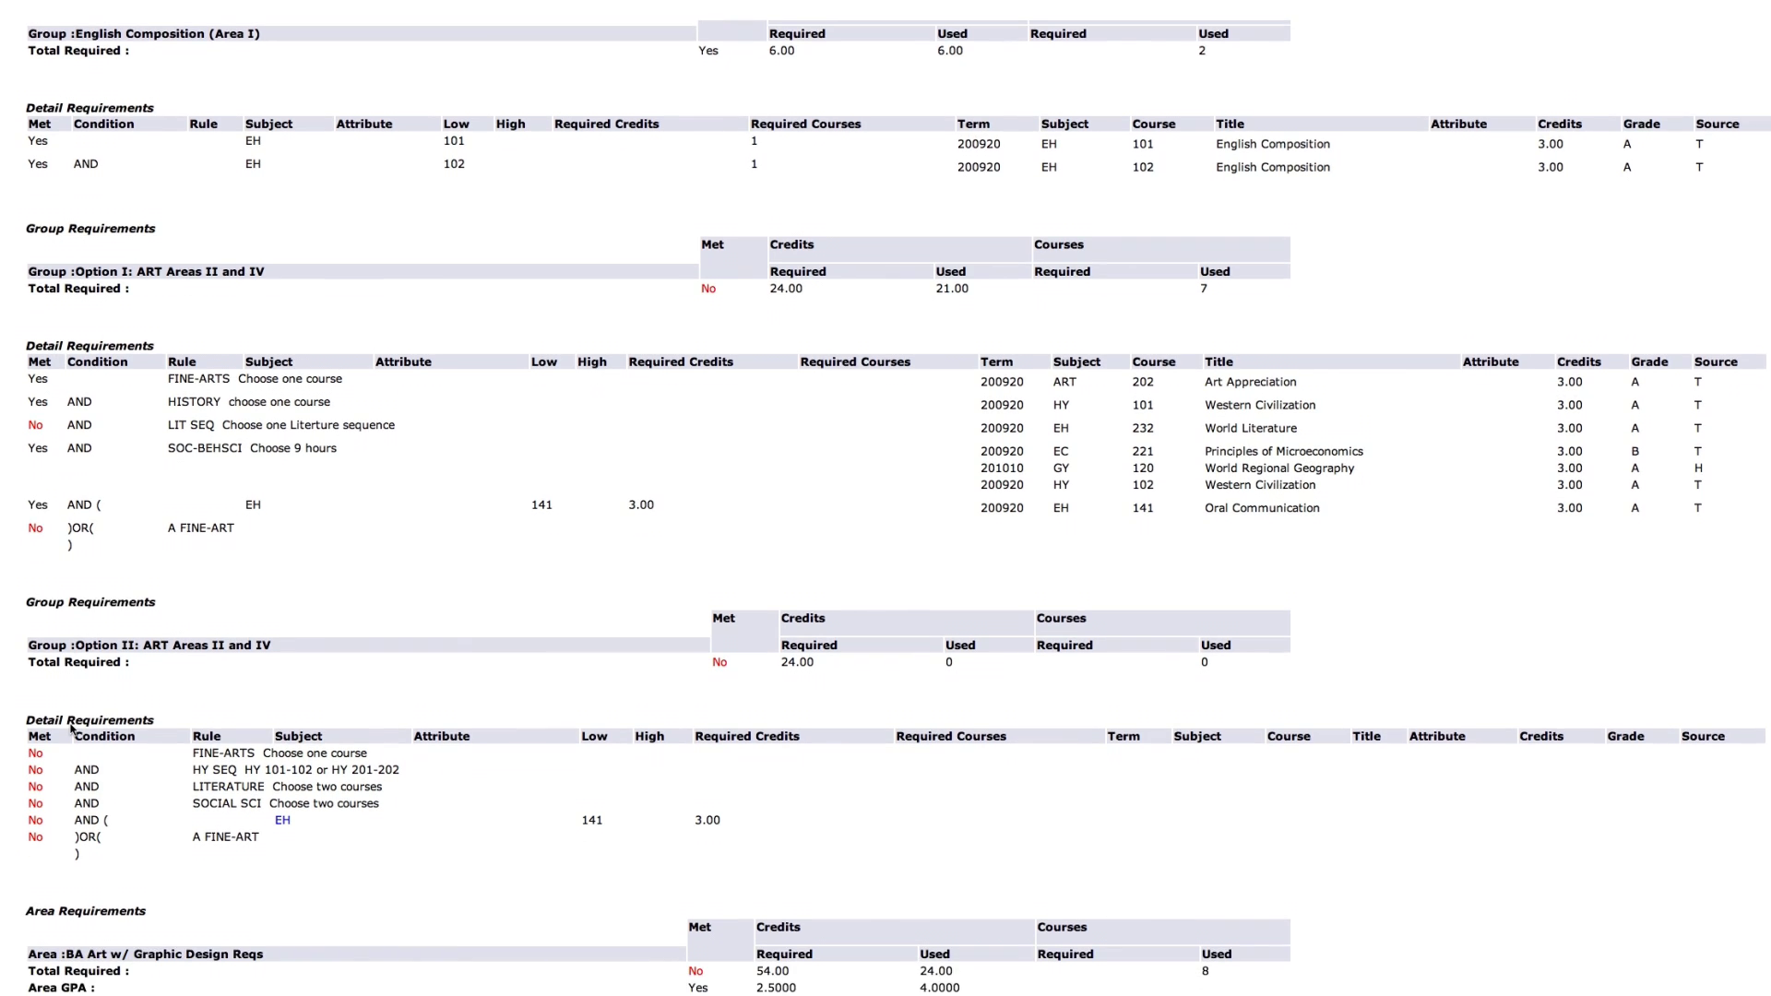
scroll(281, 730, "down", 8)
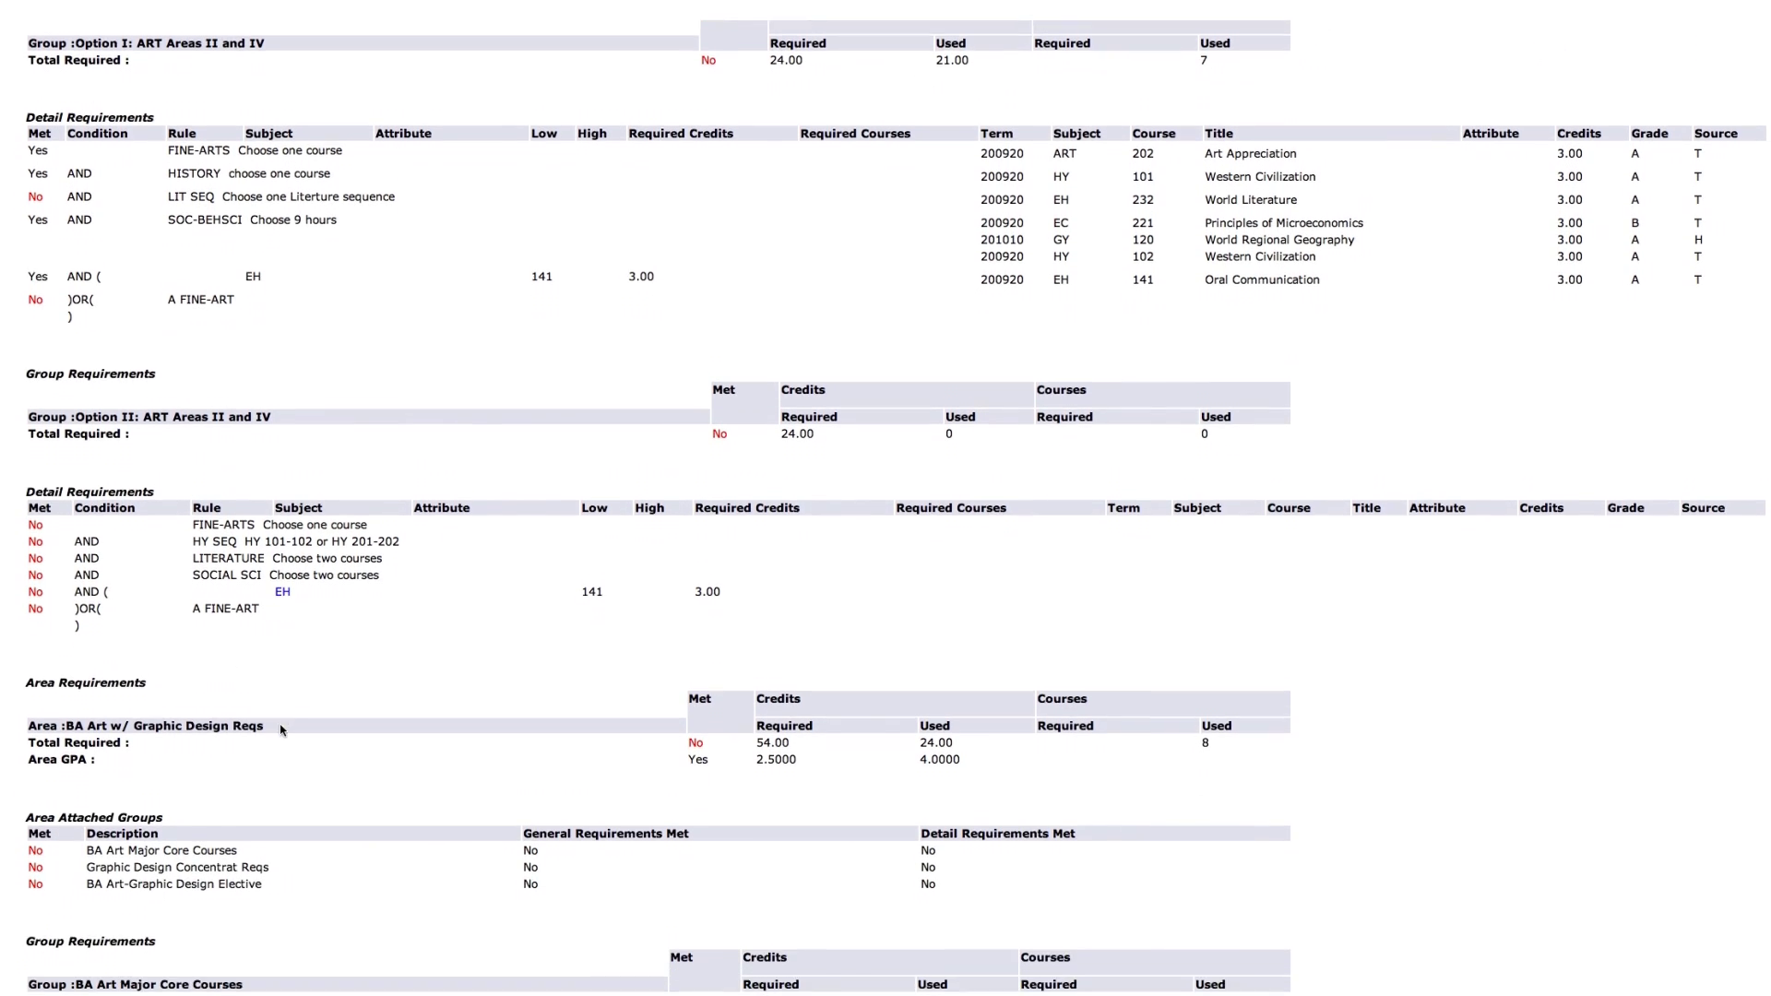
scroll(281, 731, "down", 8)
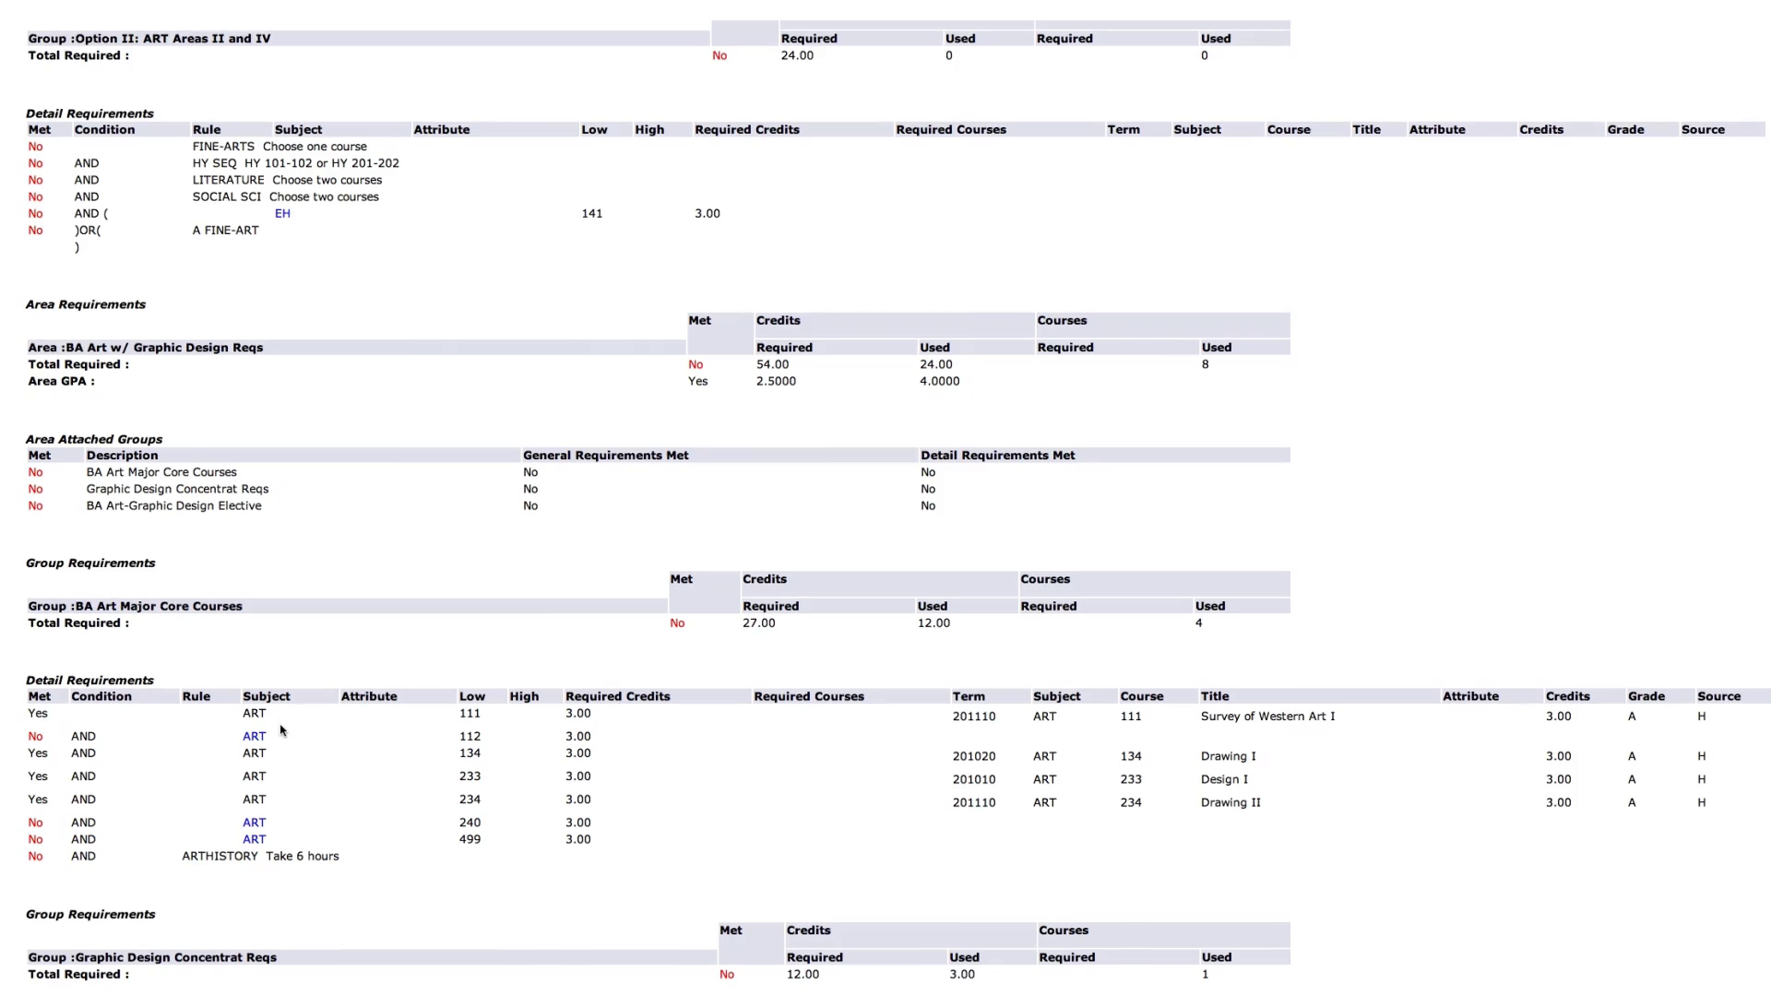
scroll(281, 731, "down", 12)
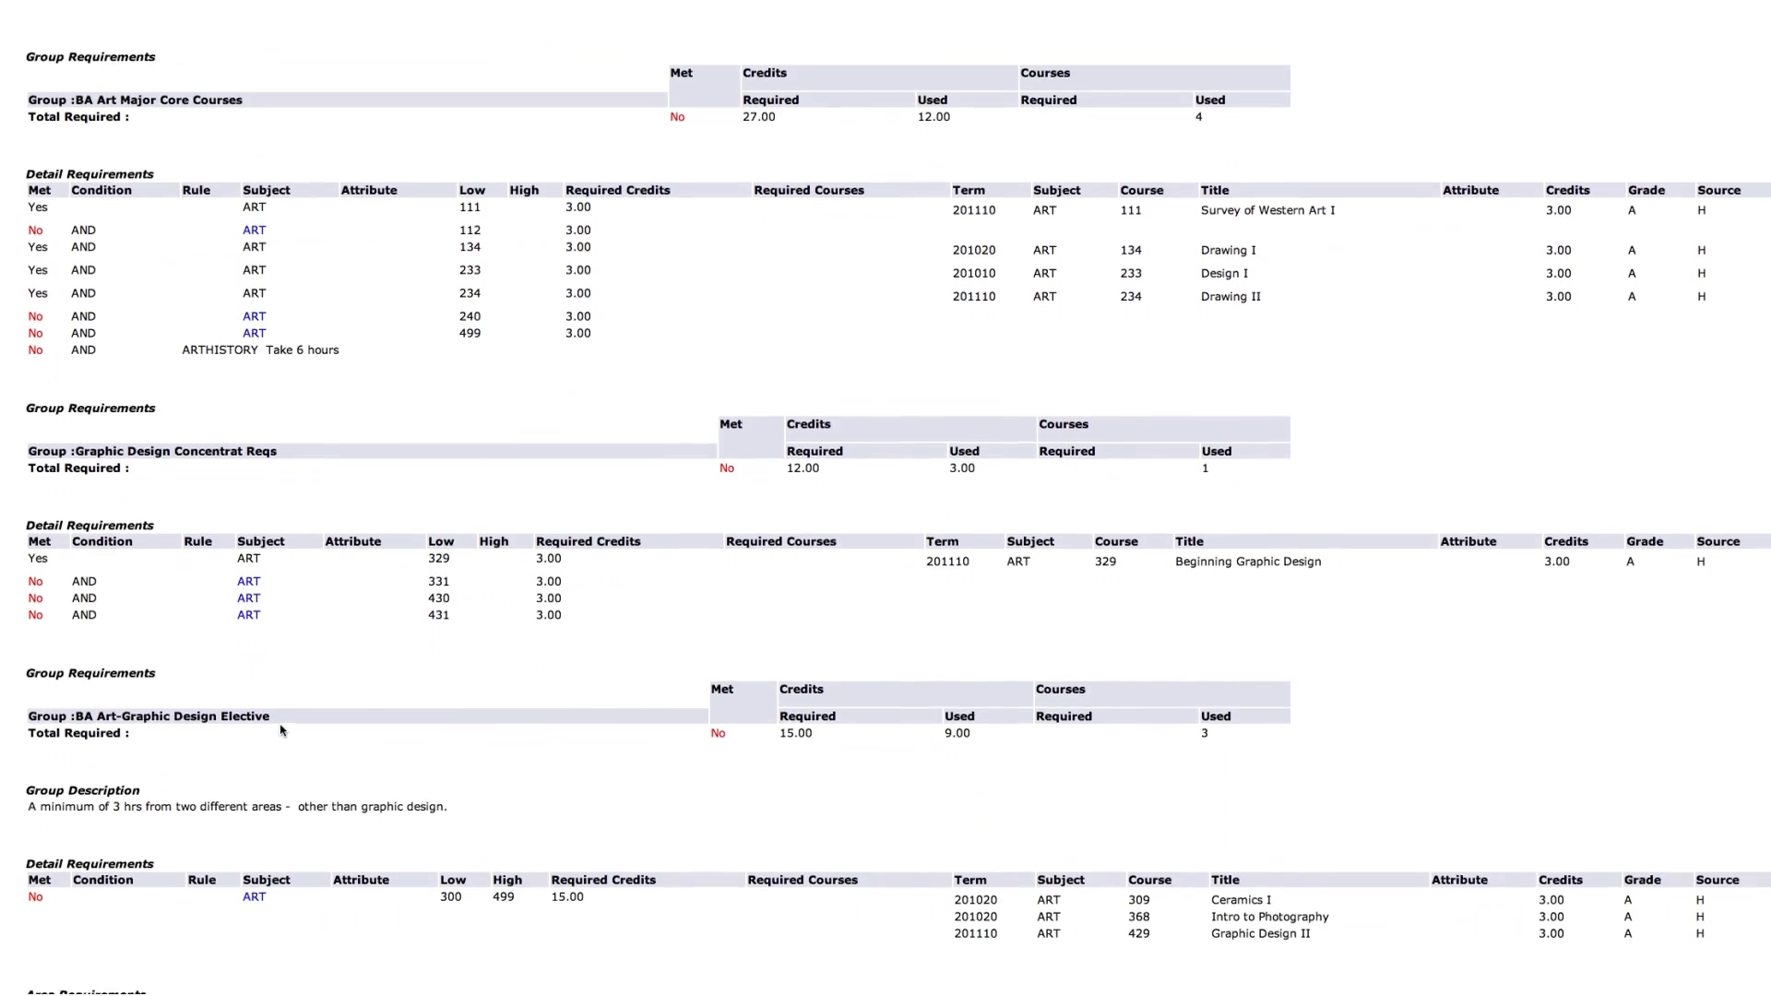
scroll(282, 731, "down", 18)
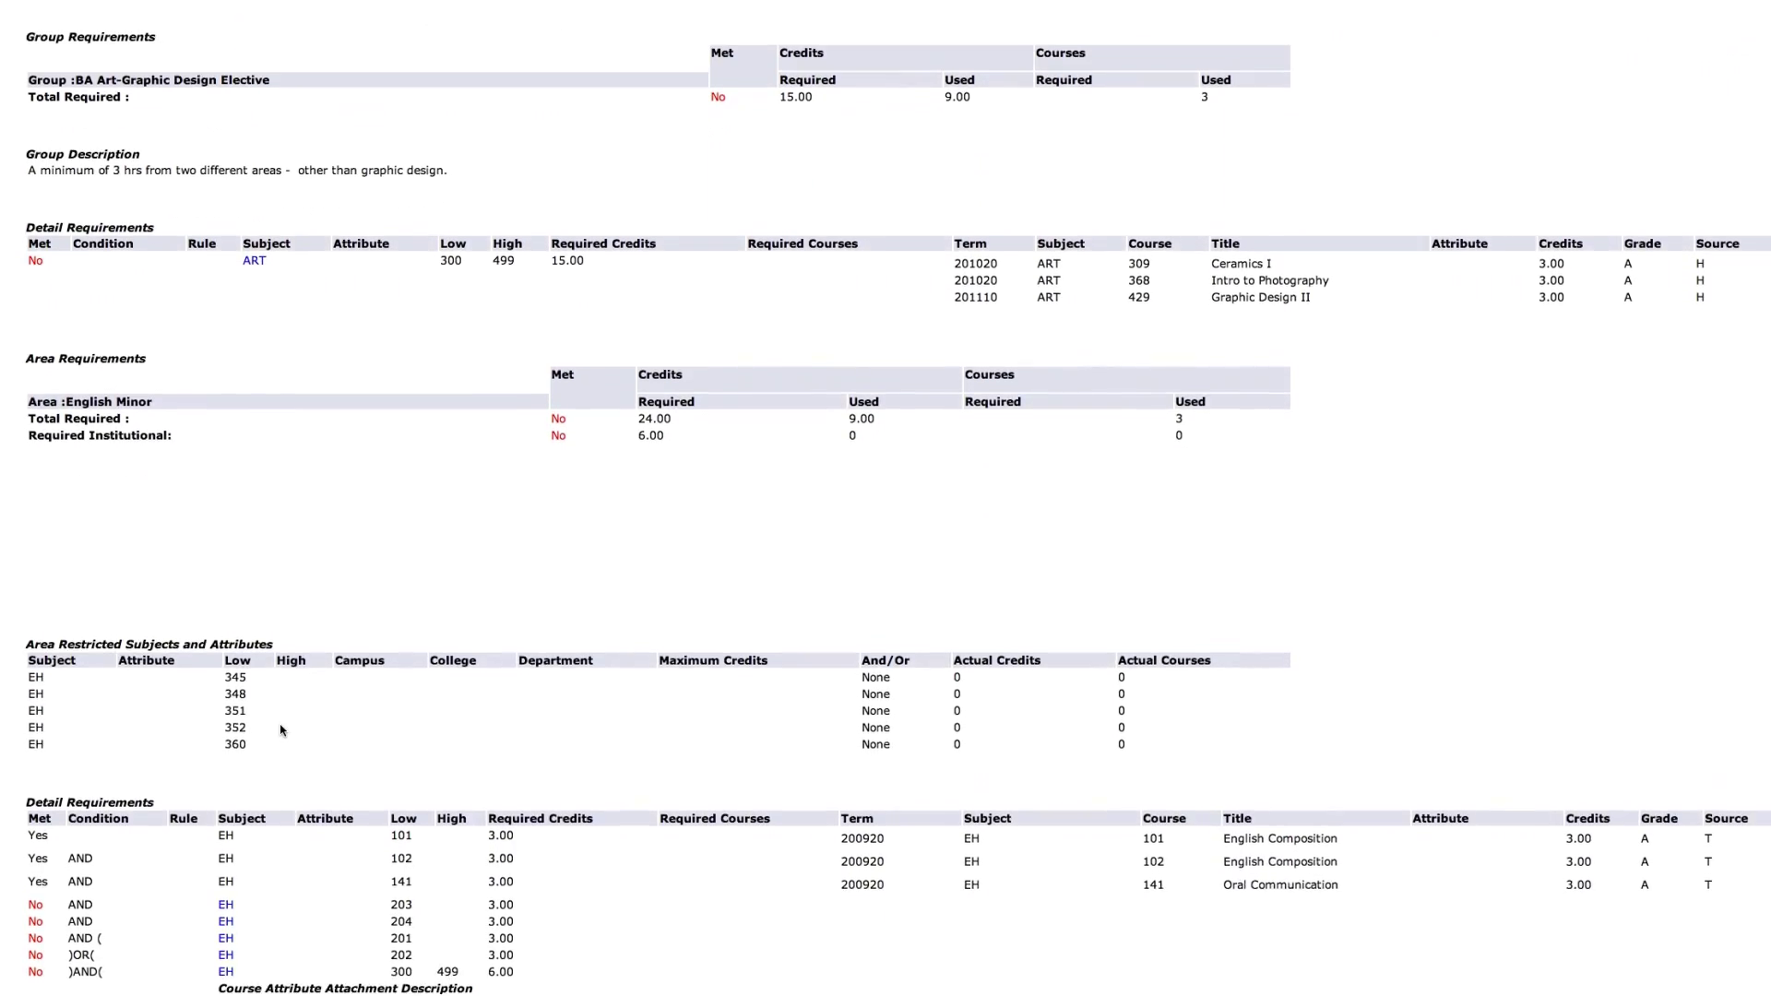
scroll(281, 730, "down", 15)
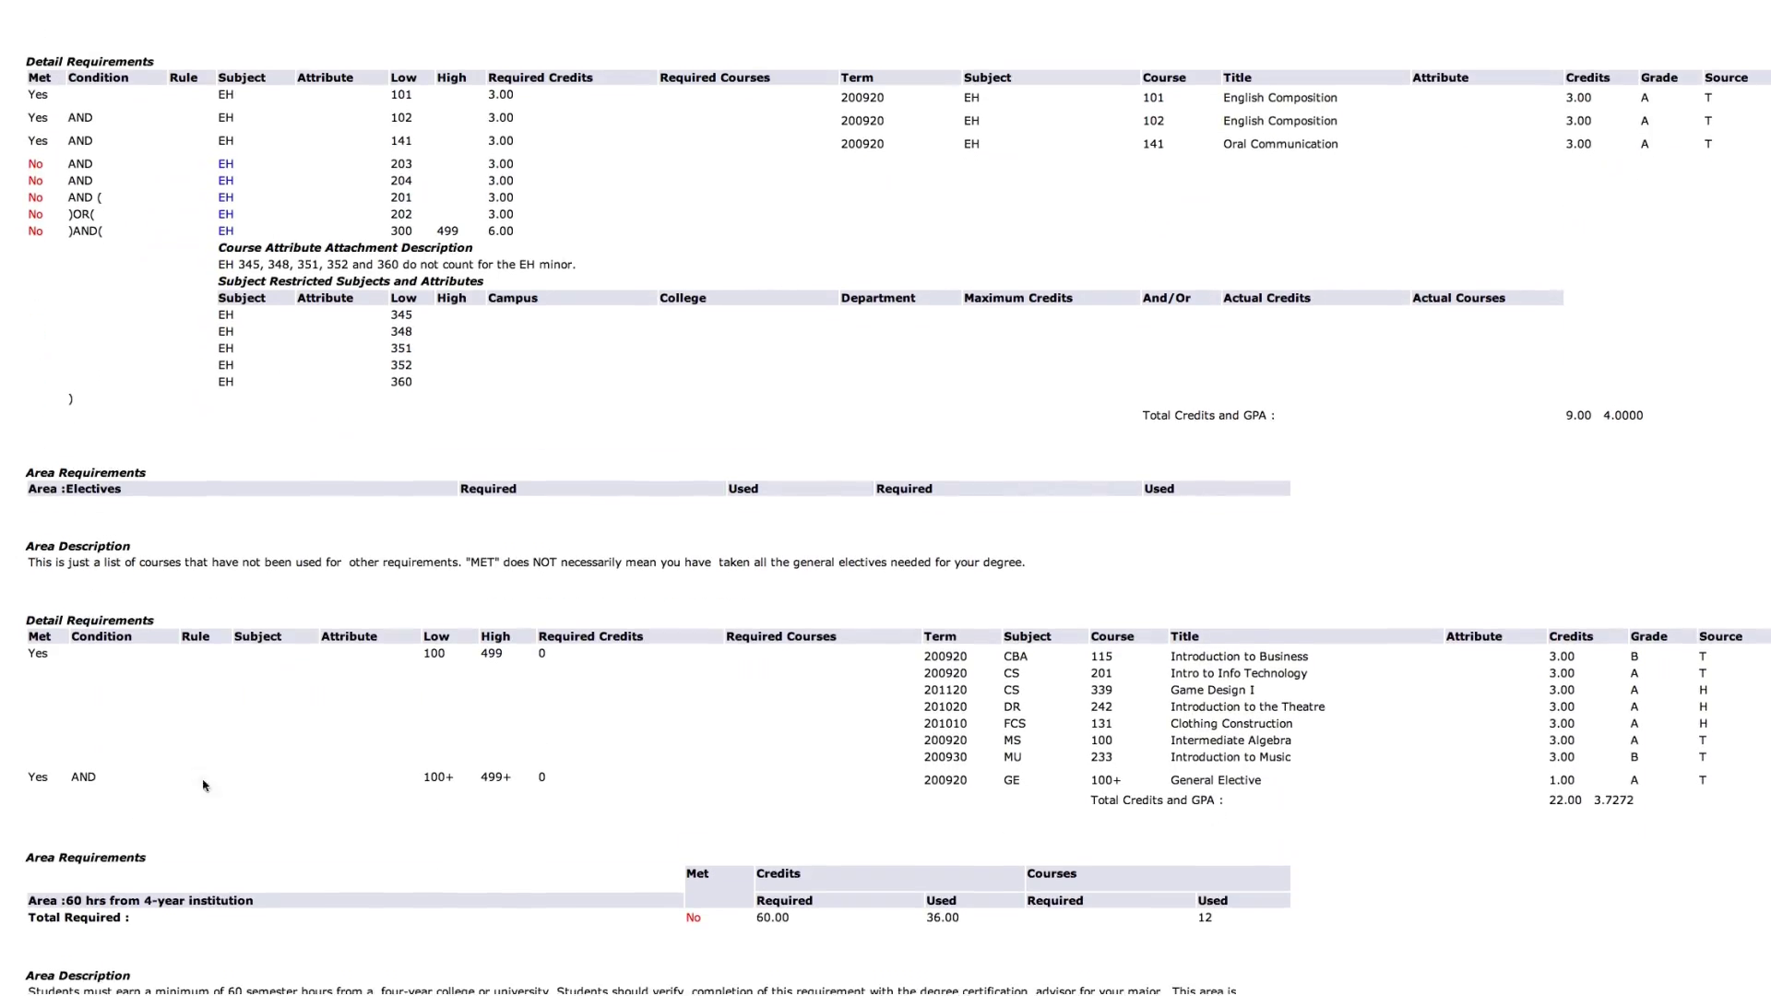
scroll(124, 841, "down", 16)
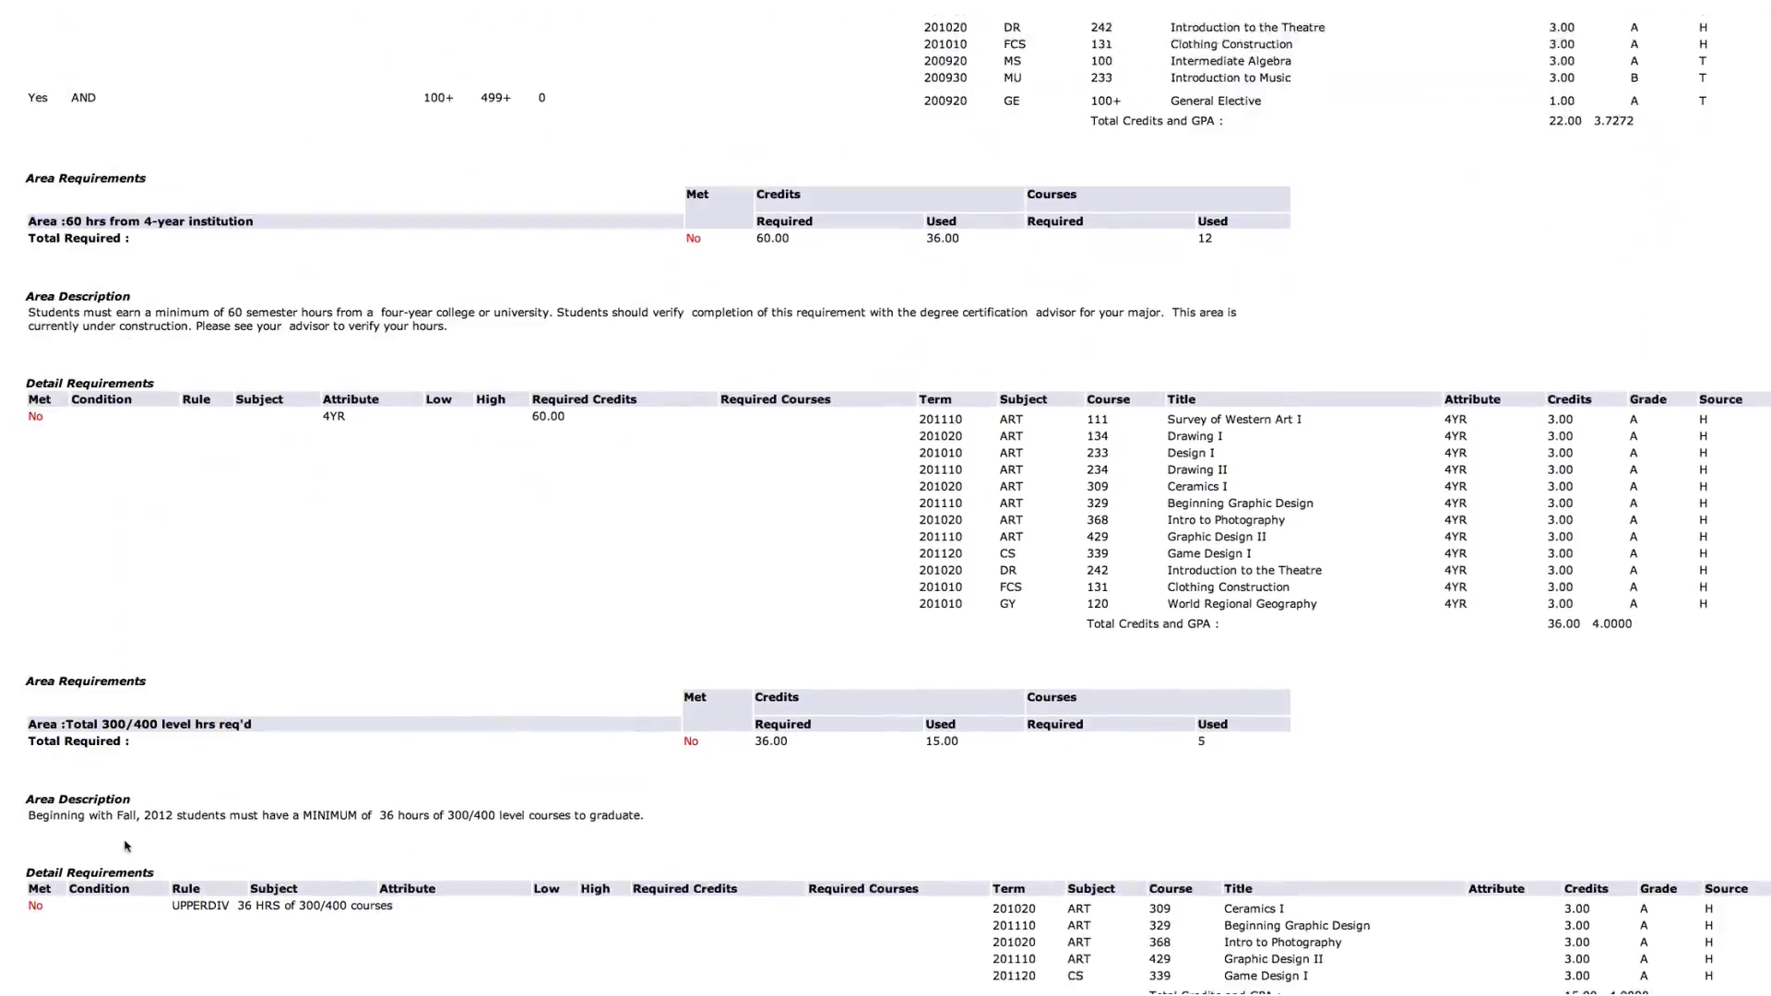
scroll(125, 846, "down", 14)
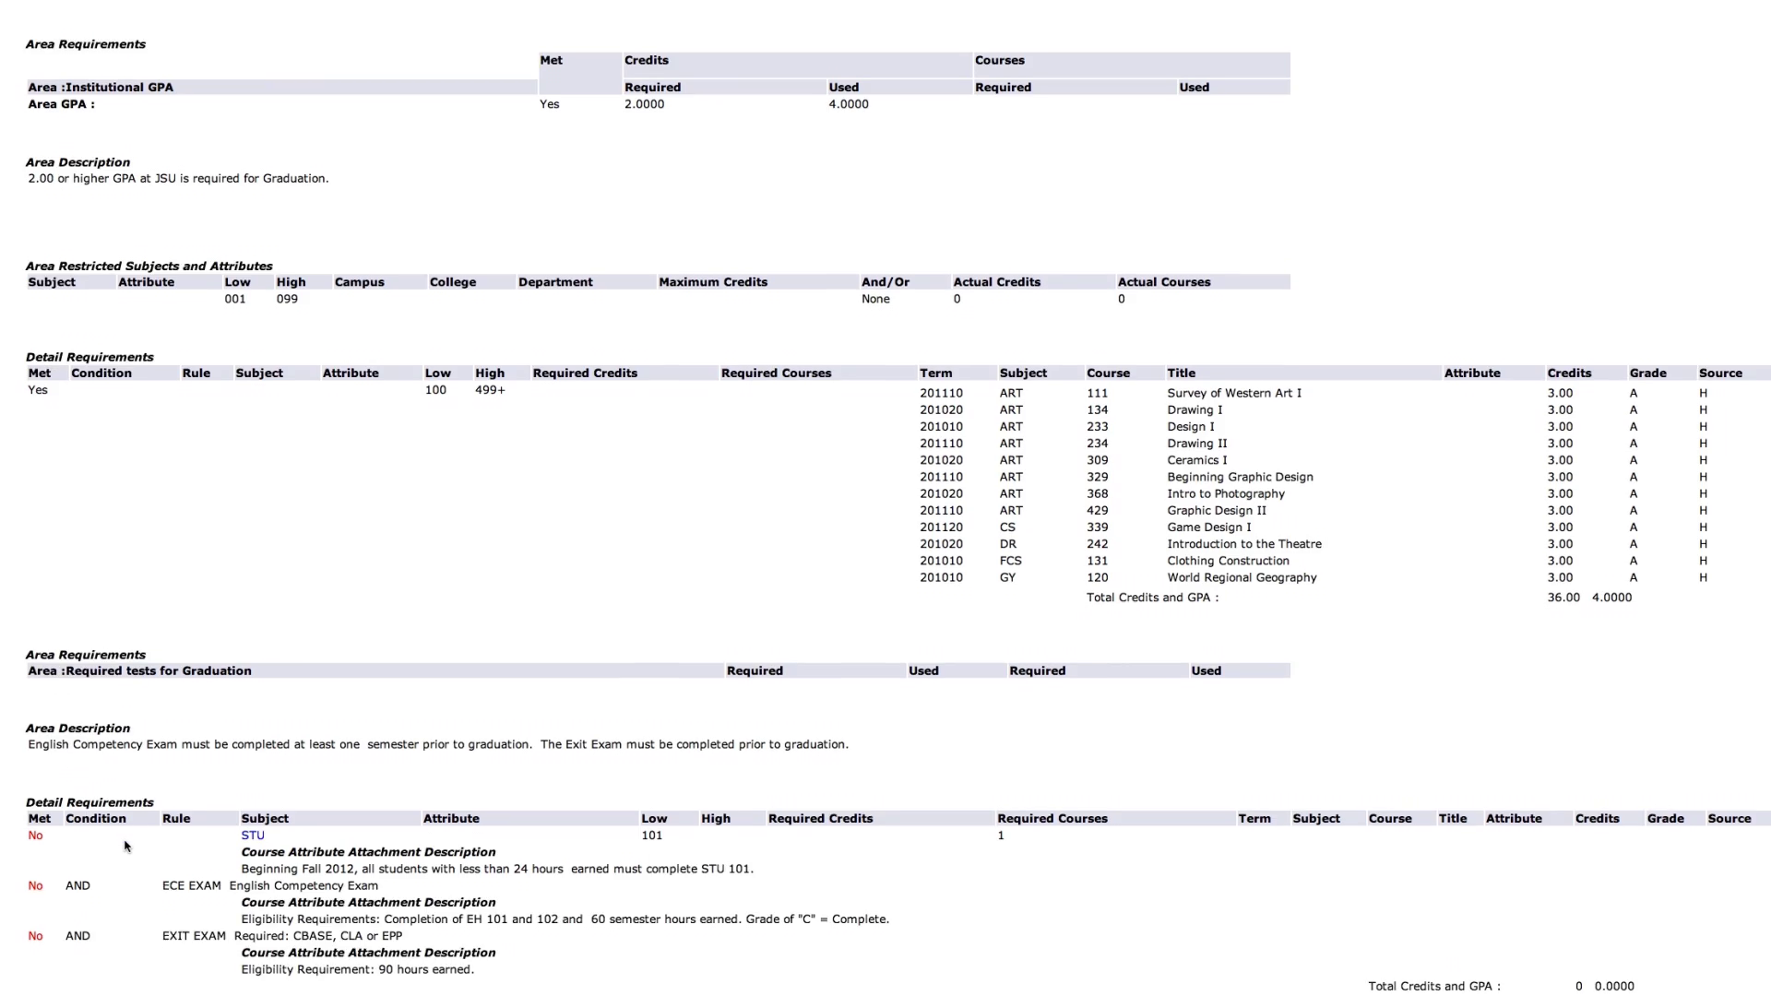